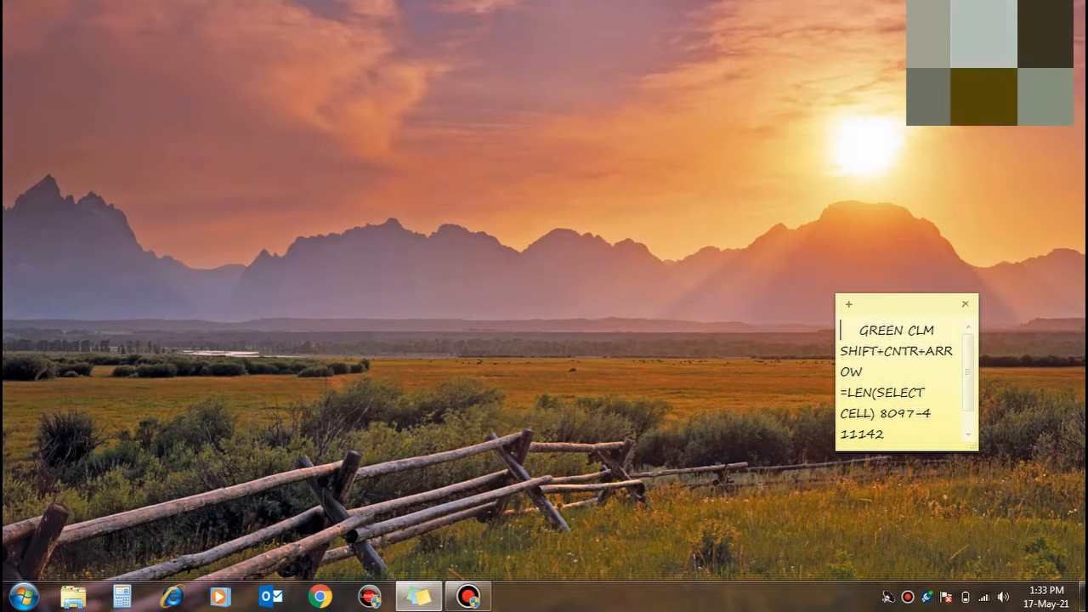
- Open the Windows Temp folder with the Run command temp, permanently delete all its contents and close the folder
key(super+r)
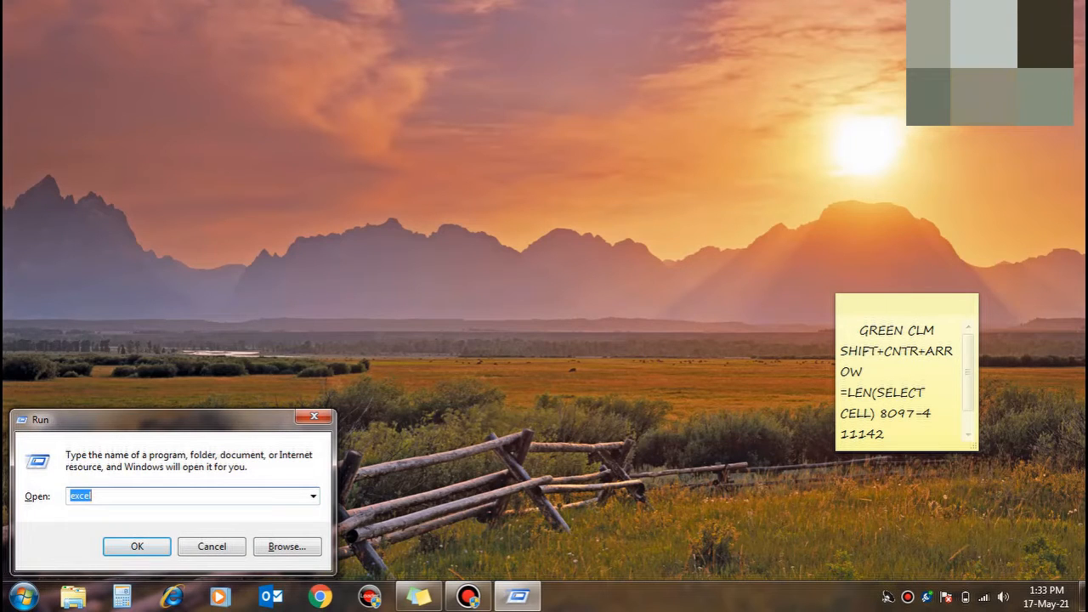
text(temp)
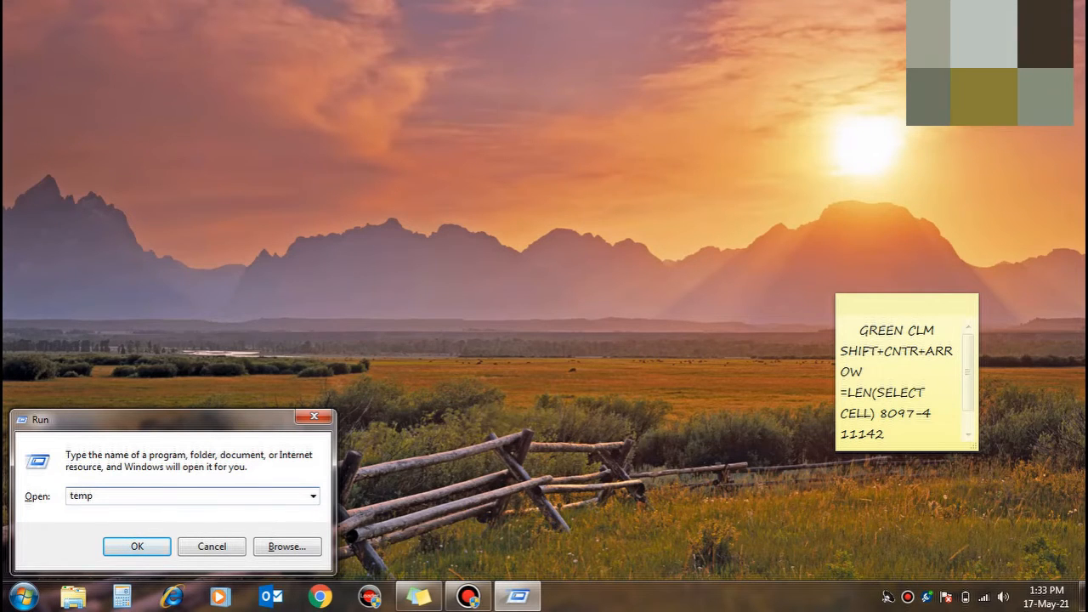
key(Return)
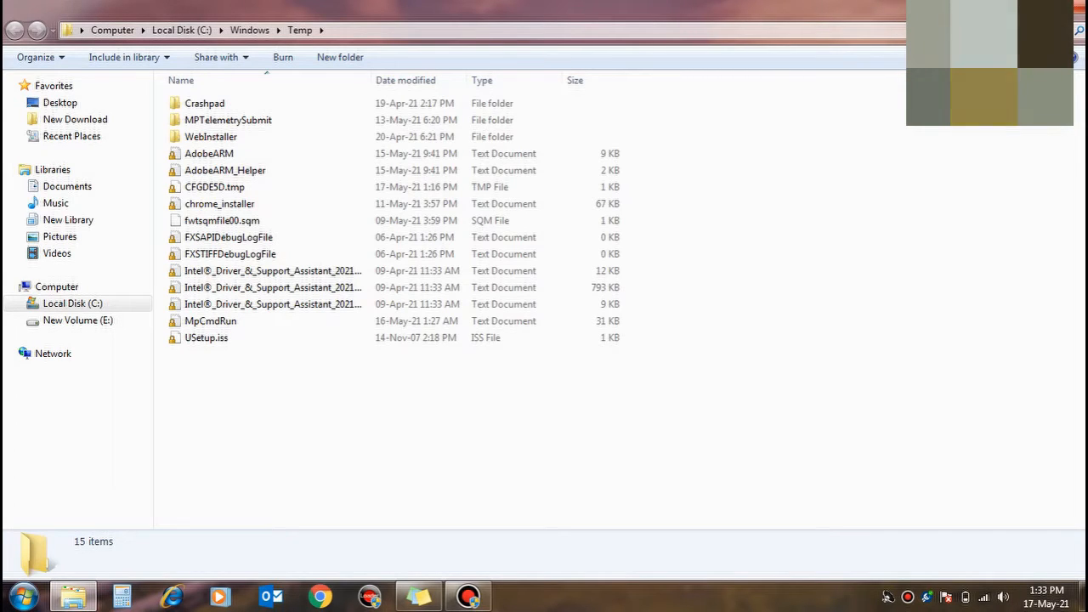
key(ctrl+a)
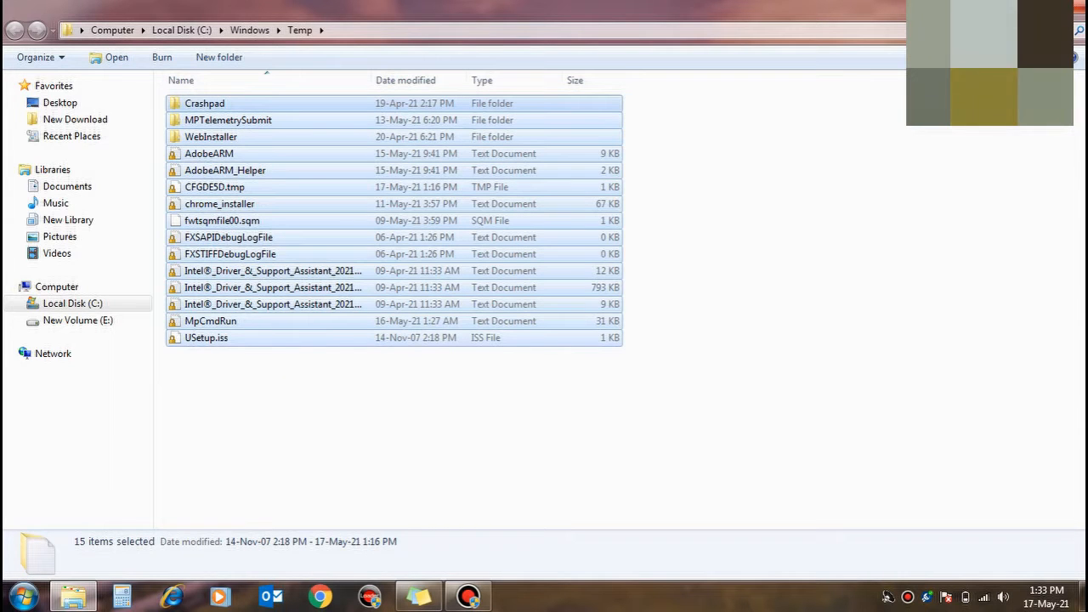
key(shift+Delete)
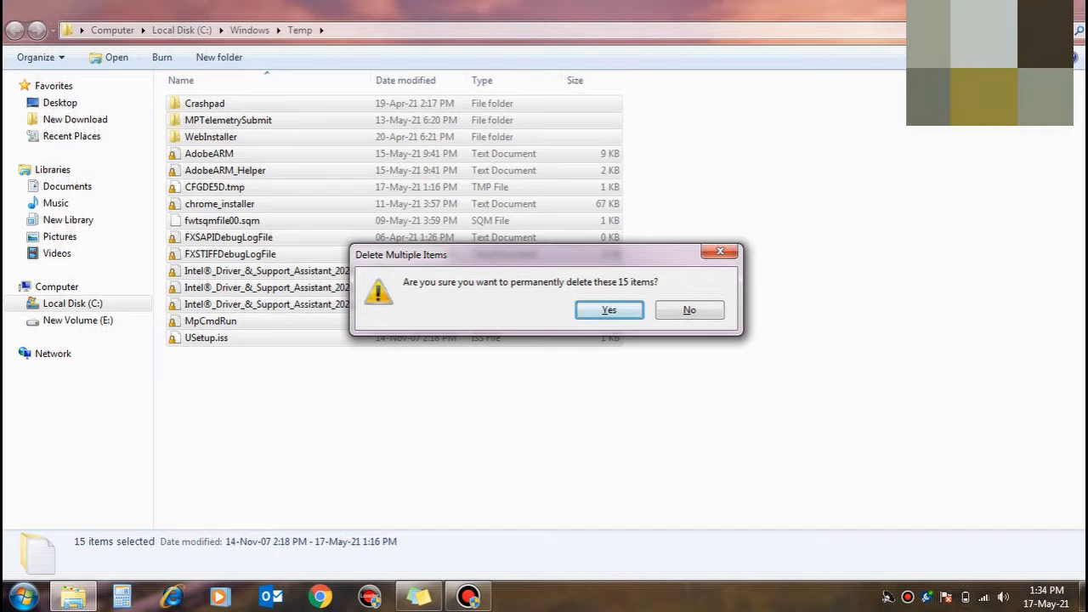
key(Return)
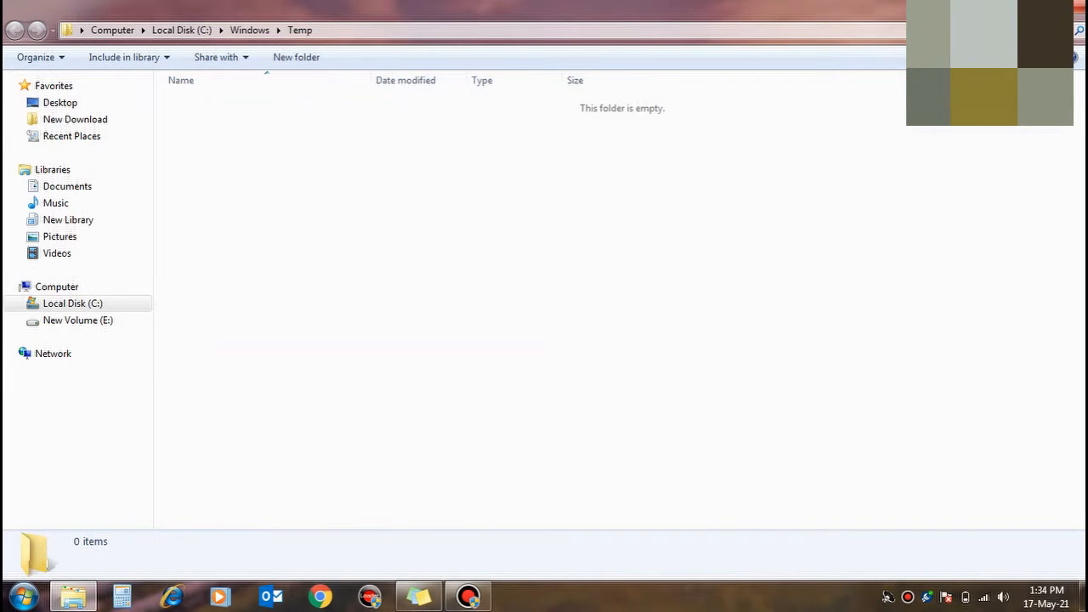
key(alt+F4)
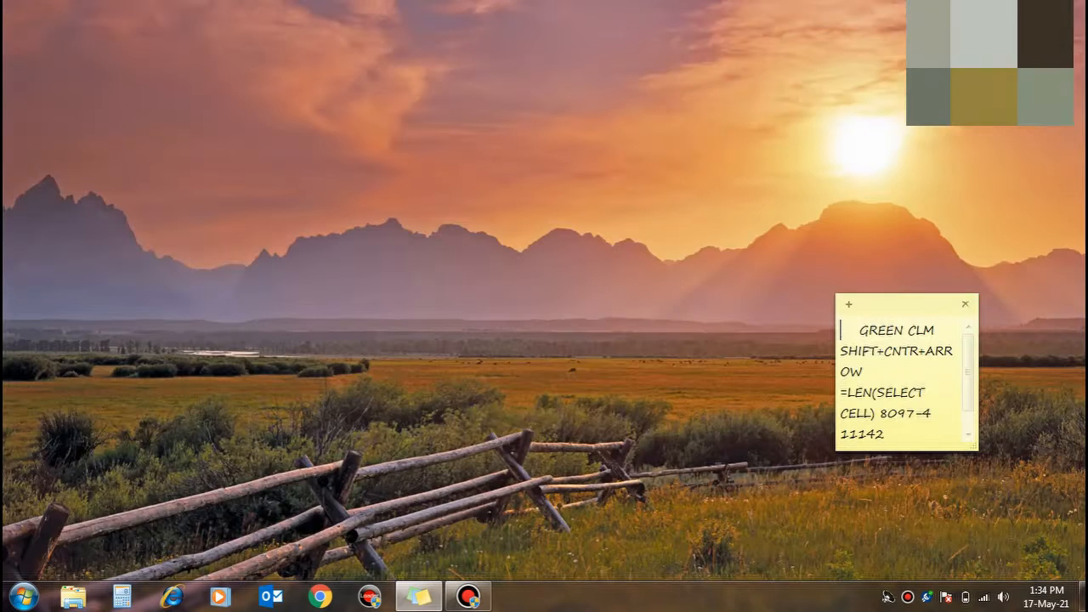
- Open the user's temporary folder by running %temp%, permanently delete its contents, skipping all files in use, and close it
key(super+r)
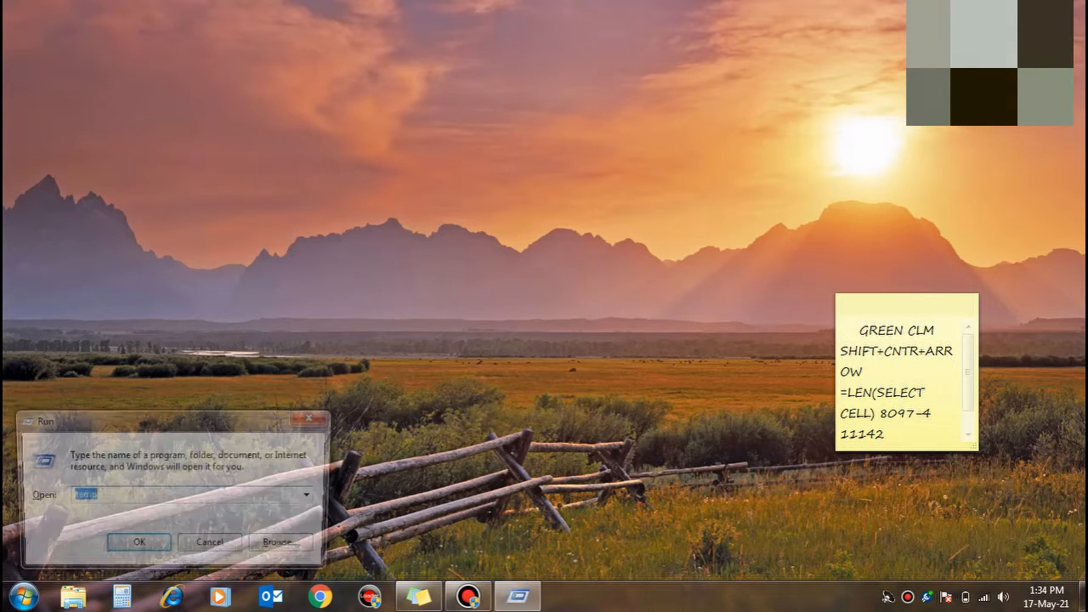
text(%)
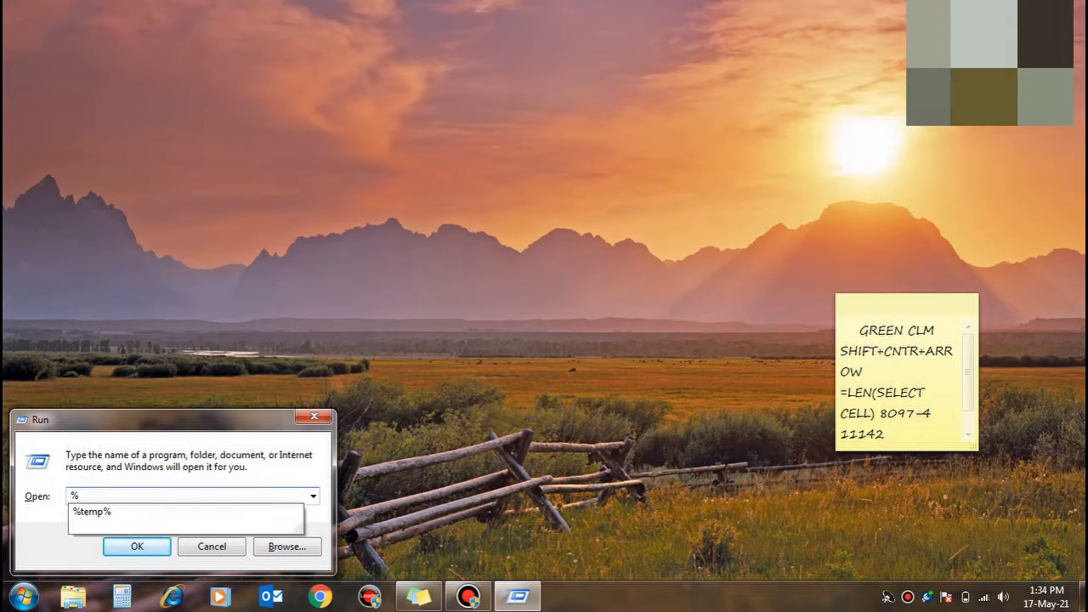
text(temp%)
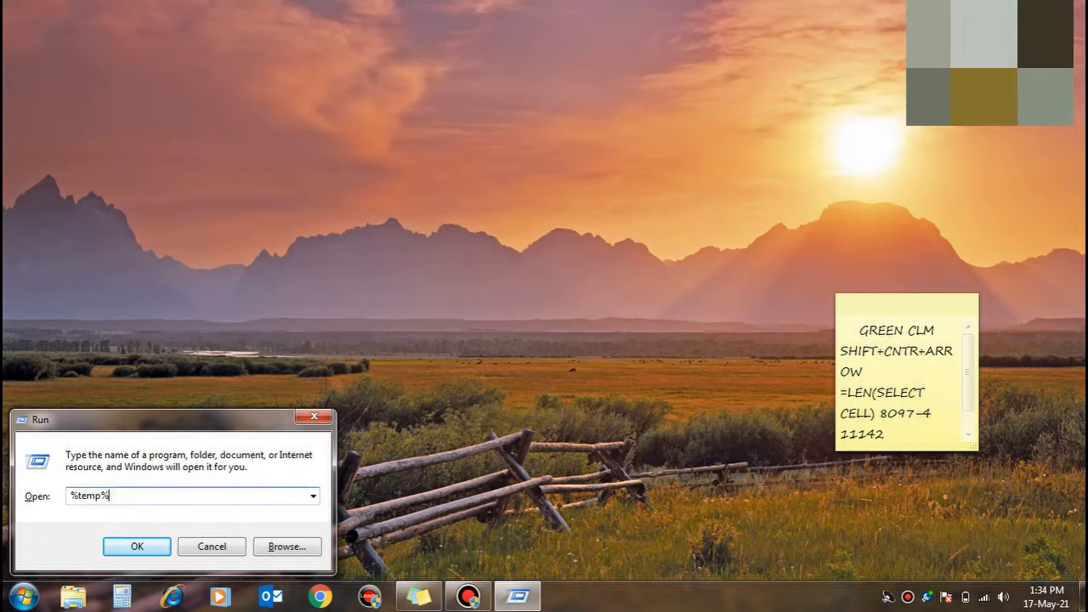
key(Return)
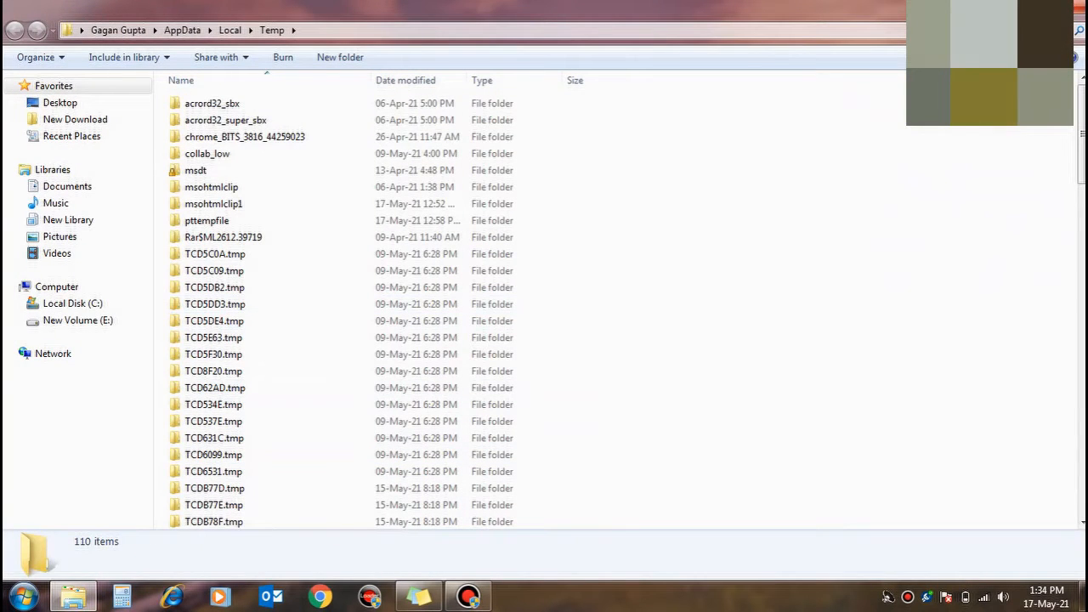
key(ctrl+a)
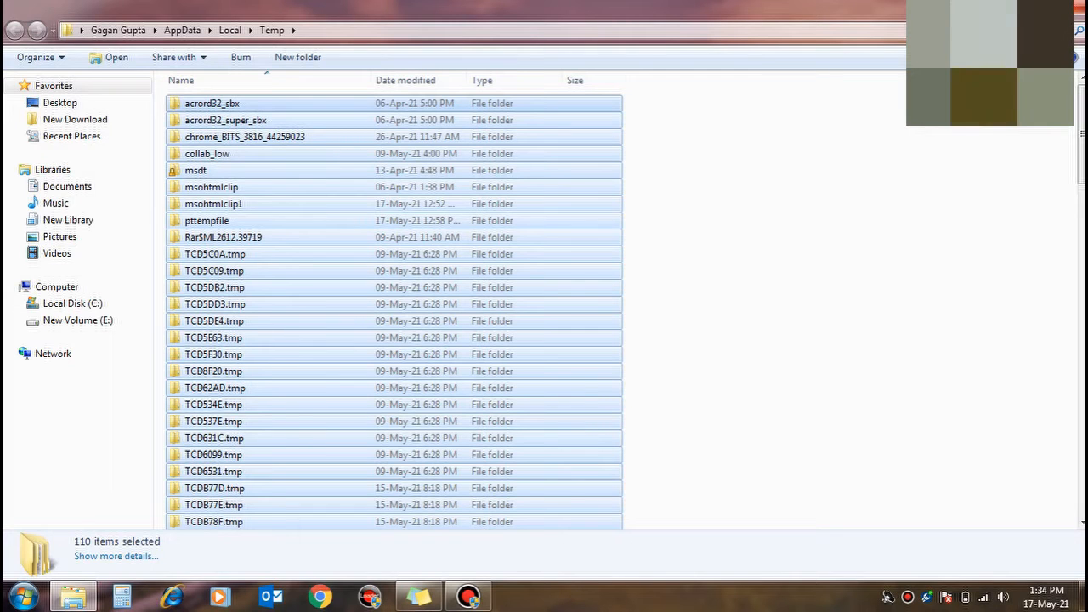
key(shift+Delete)
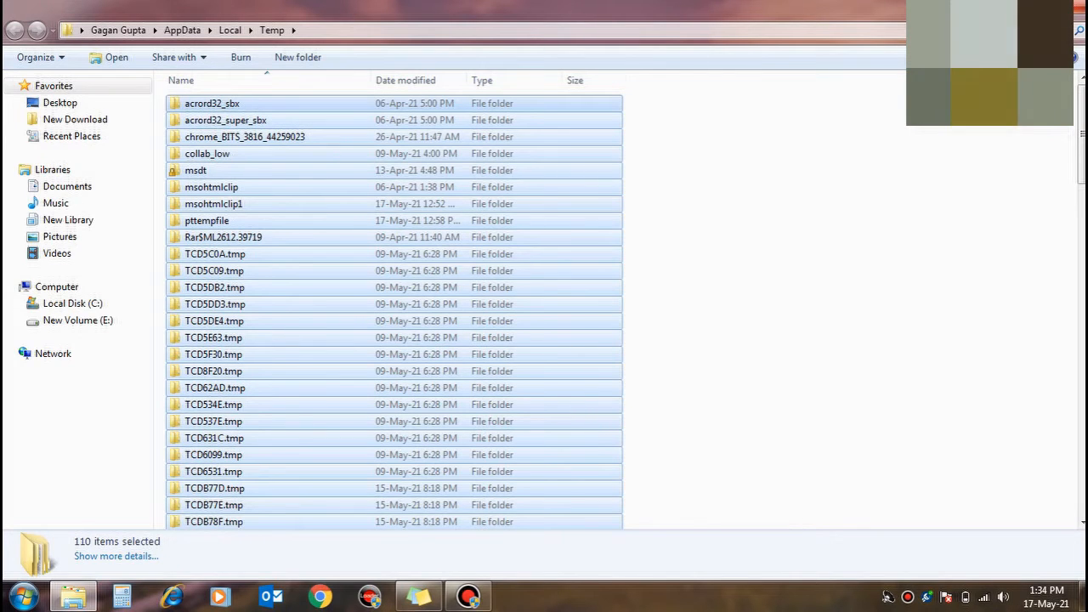
key(Return)
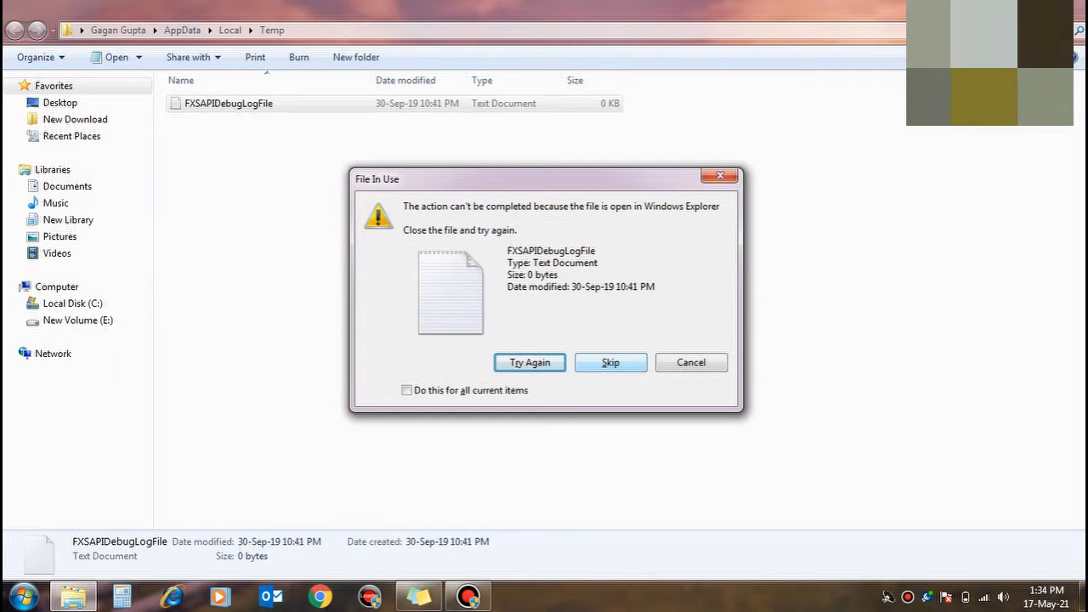
click(407, 390)
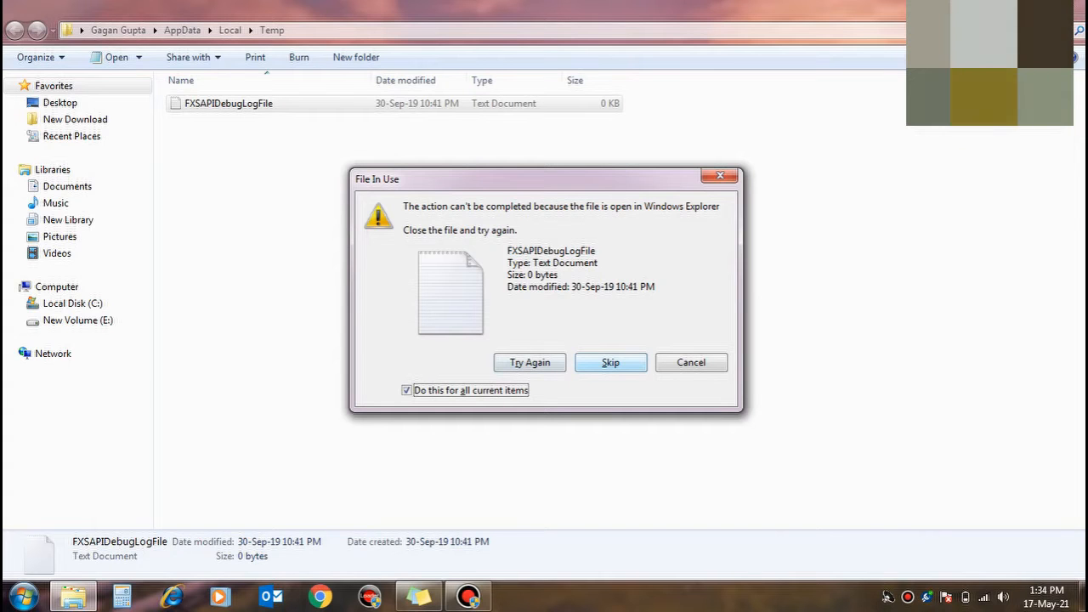
key(Return)
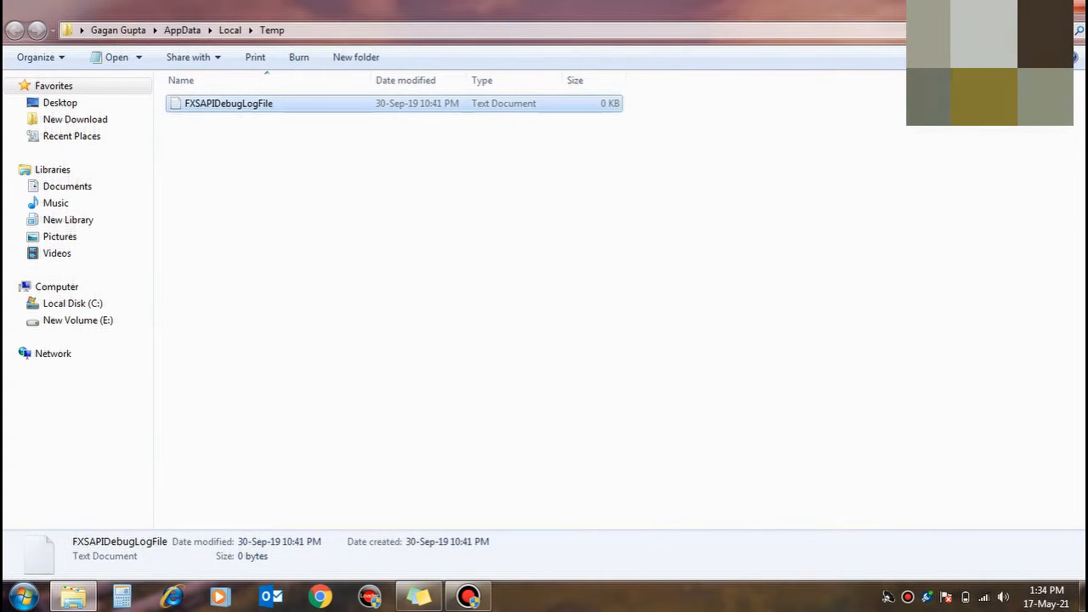
click(1078, 6)
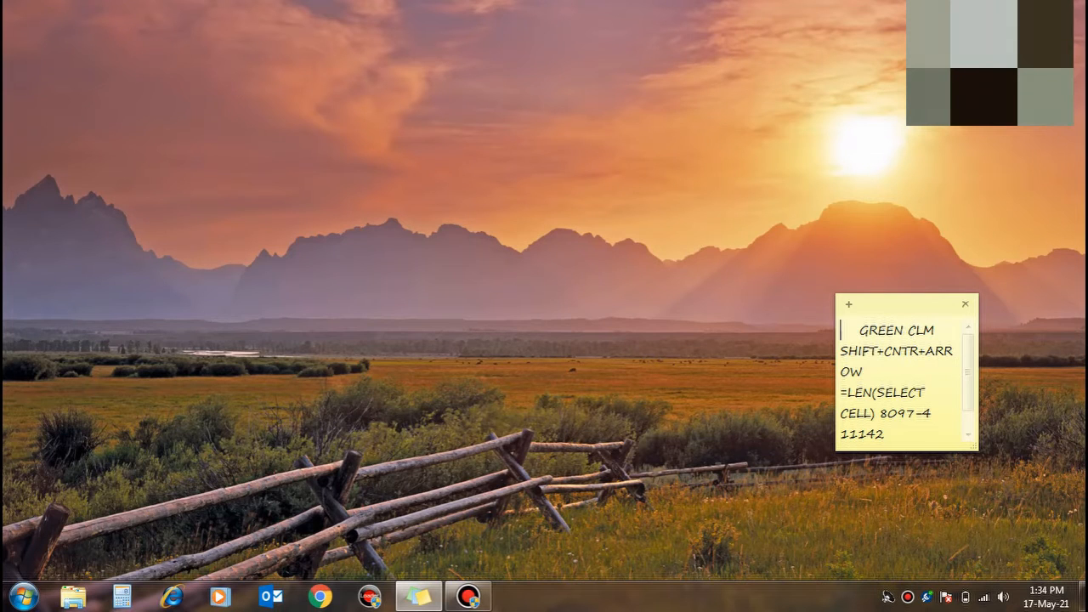
- Open the Prefetch folder by running prefetch, granting permanent access, and permanently delete everything in it
key(super+r)
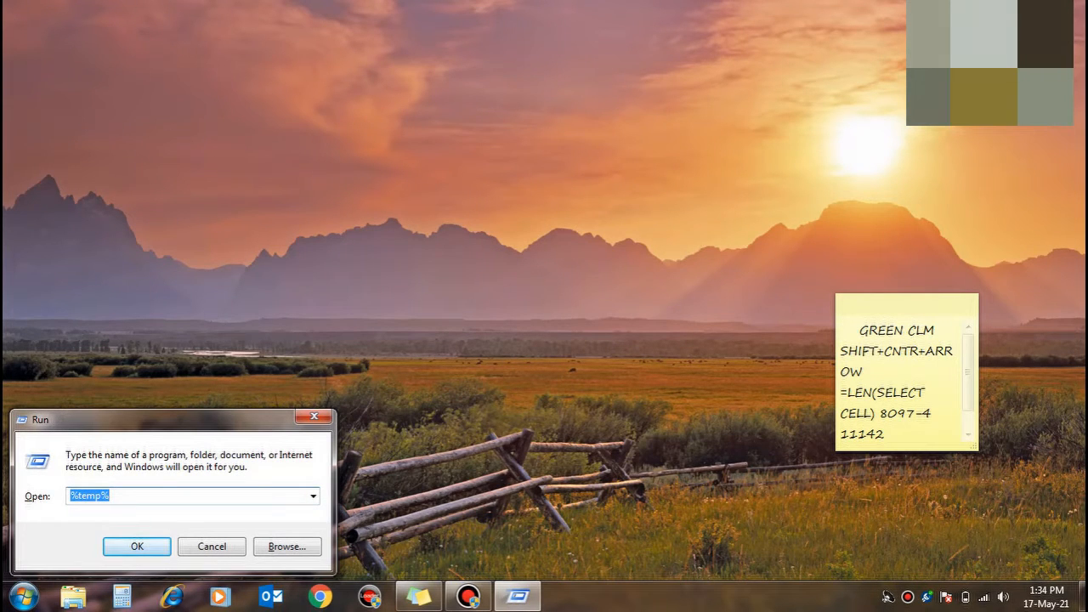
text(prefe)
text(tch)
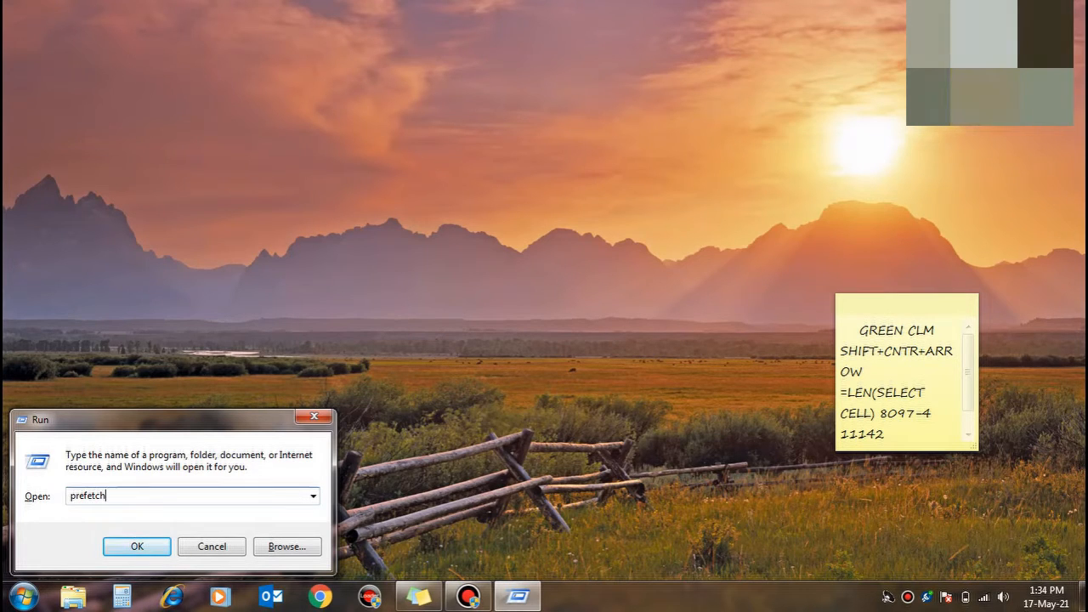
key(Return)
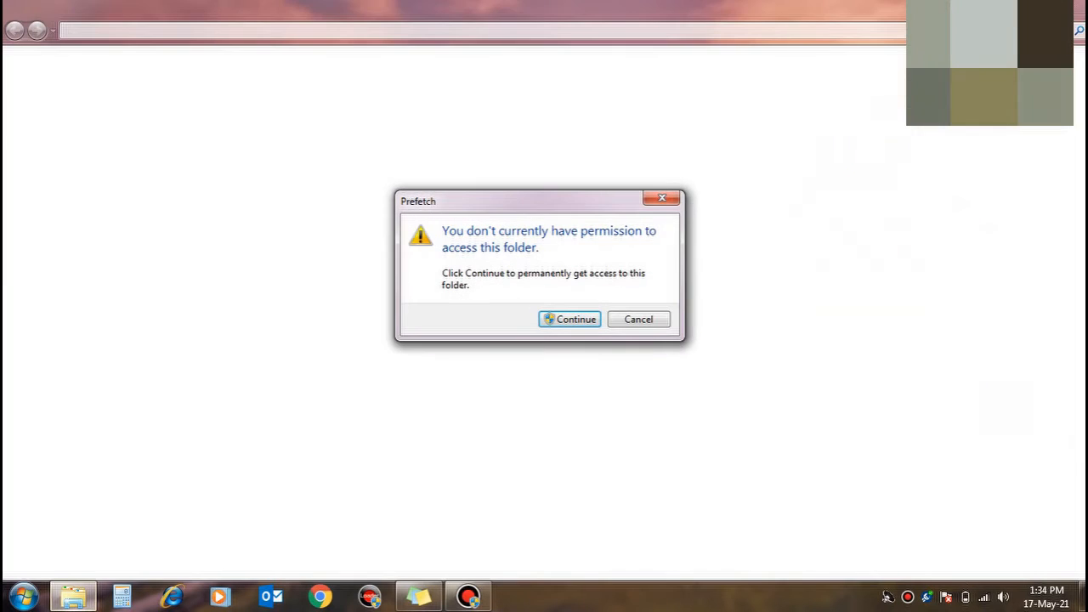
key(Return)
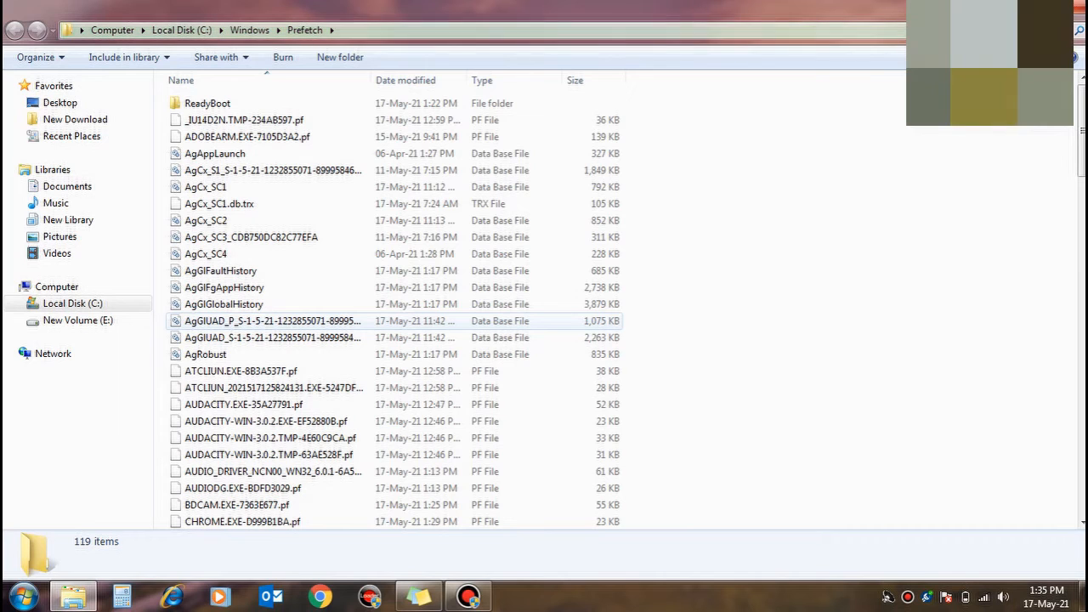
key(ctrl+a)
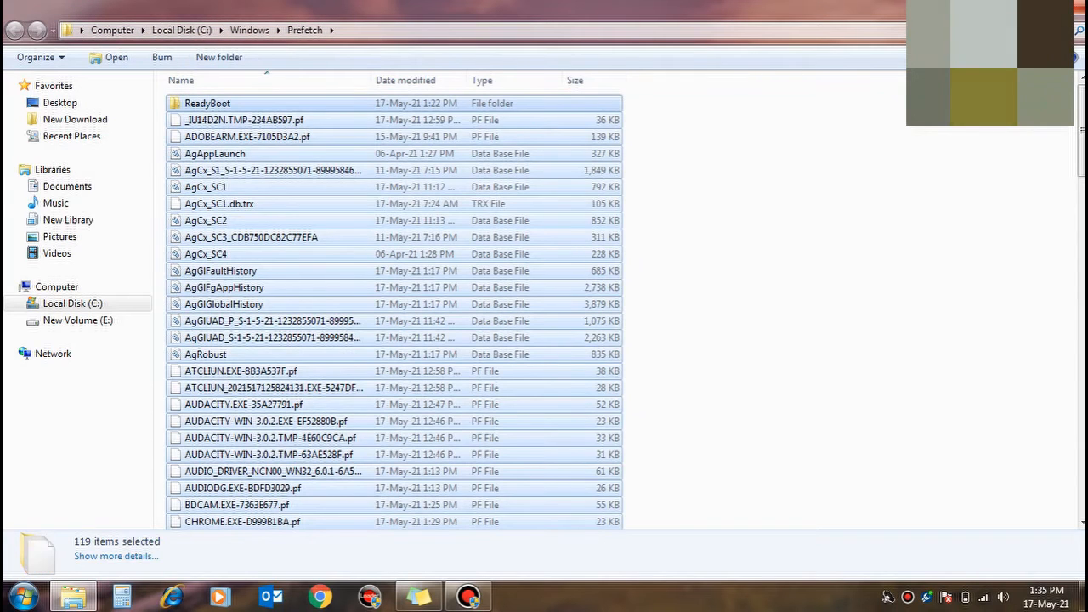
key(shift+Delete)
key(Return)
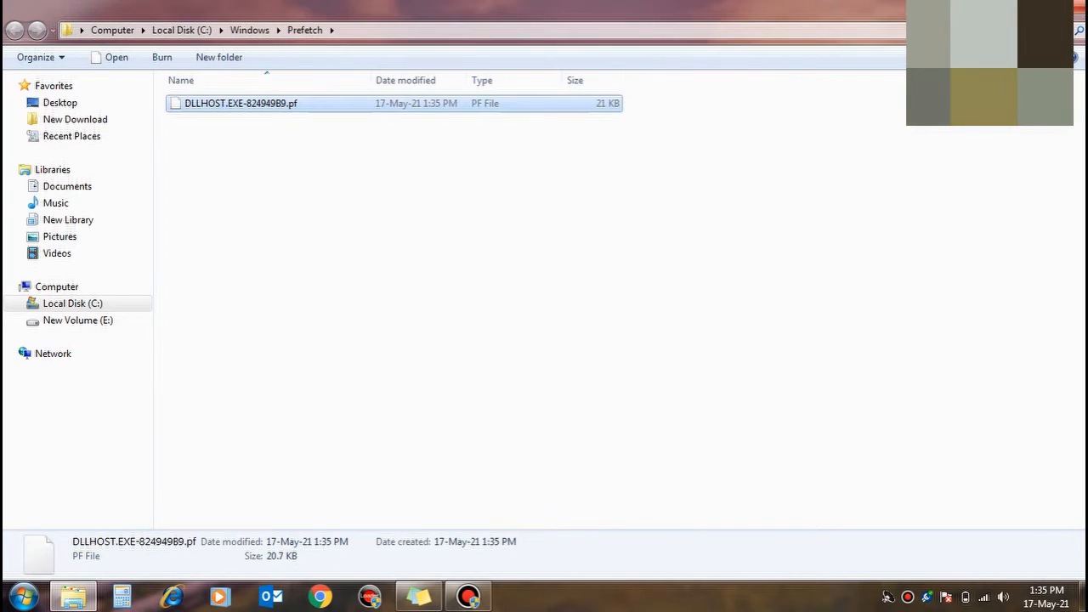
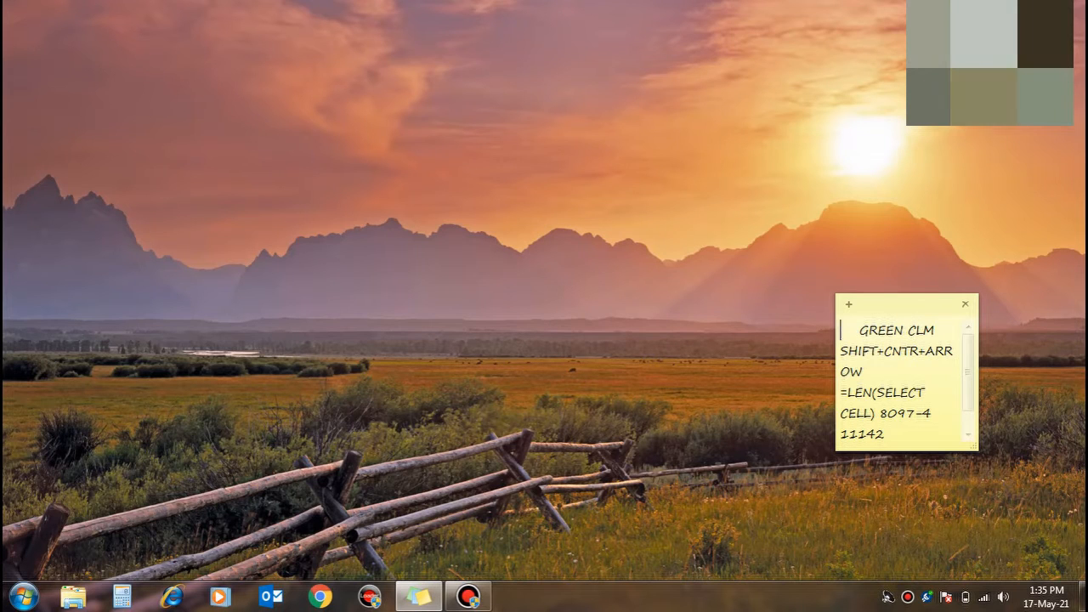
- Run msconfig to open System Configuration and show its list of startup items
key(super+r)
text(msconfi)
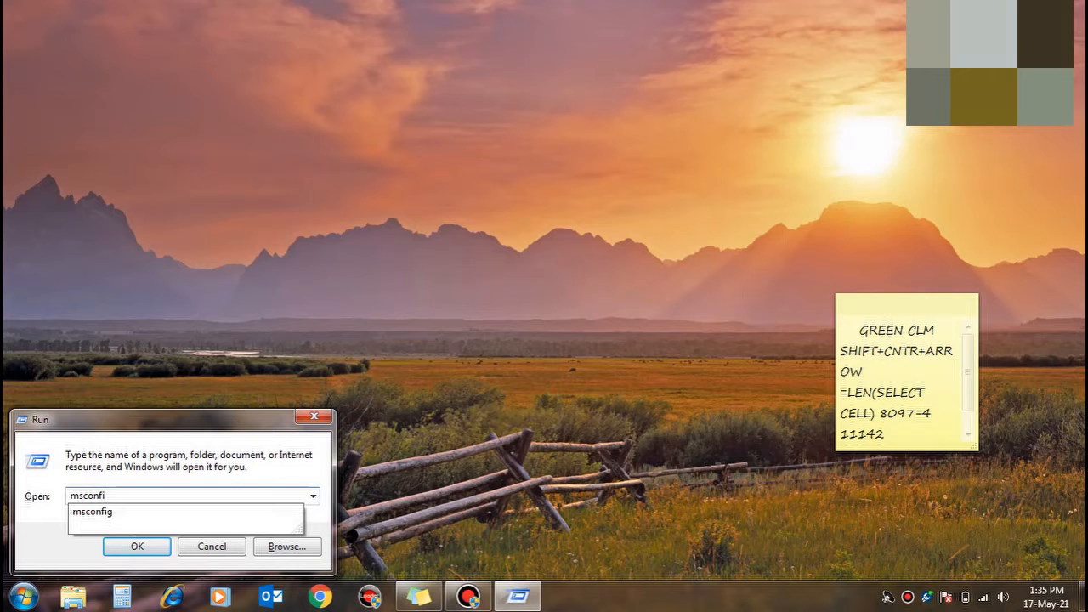
text(g)
key(Return)
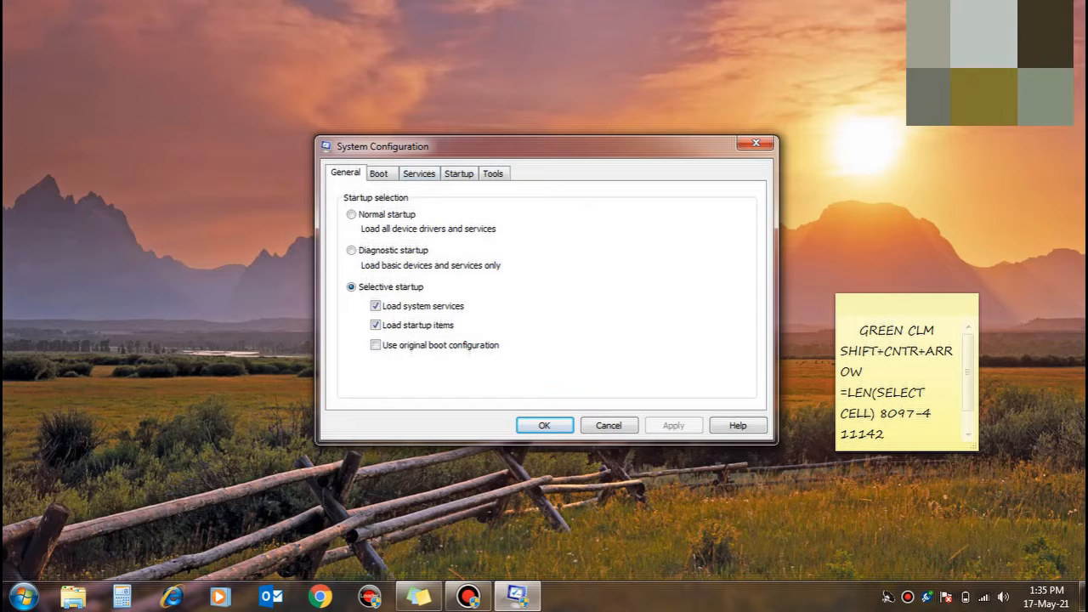
click(458, 173)
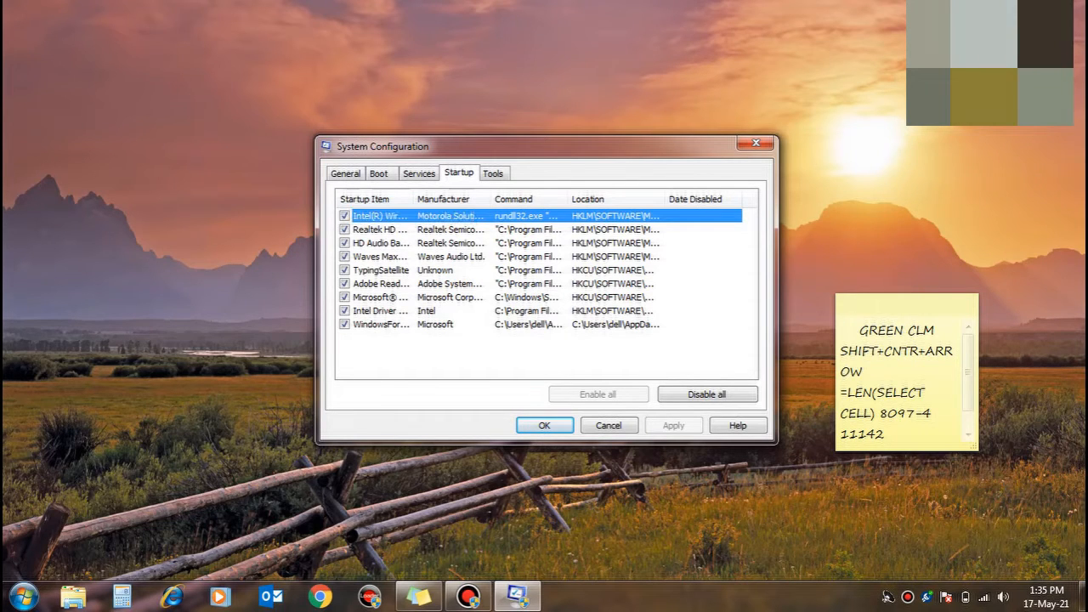
- Uncheck the Intel wireless, Realtek HD, HD Audio, Waves Max, Microsoft, Intel Driver and WindowsFor startup items one by one
click(344, 215)
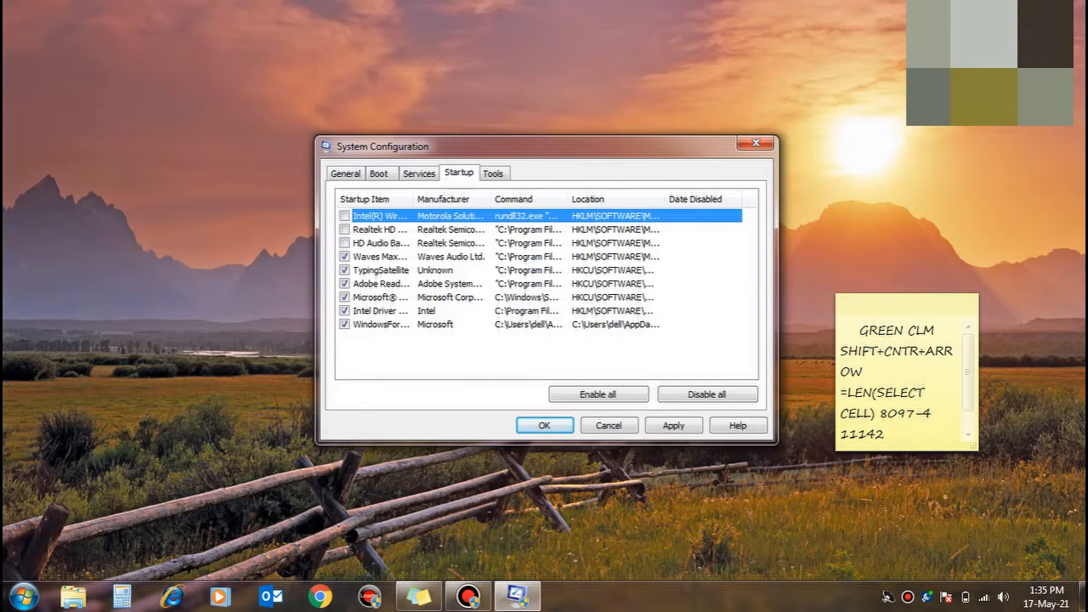
click(344, 256)
click(344, 297)
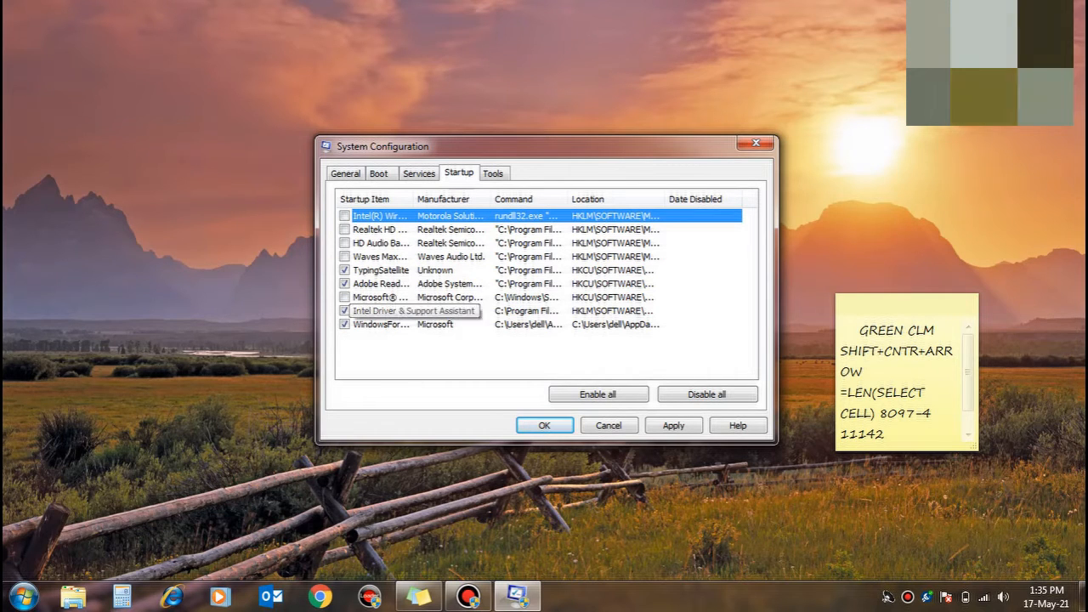
click(345, 310)
click(344, 324)
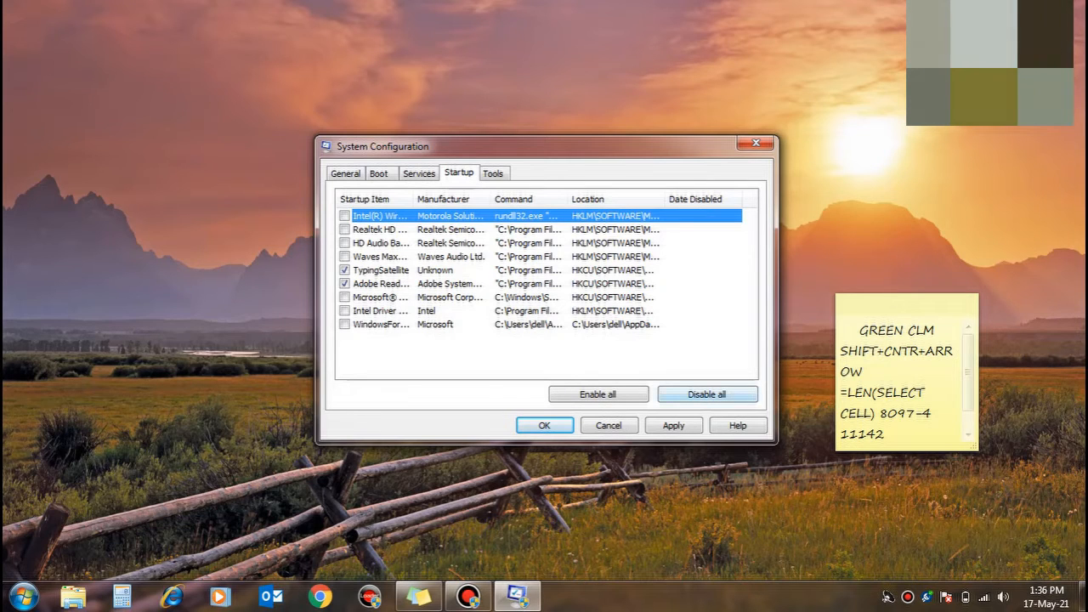
- Disable all startup items, apply the change and exit System Configuration without restarting the computer
click(706, 393)
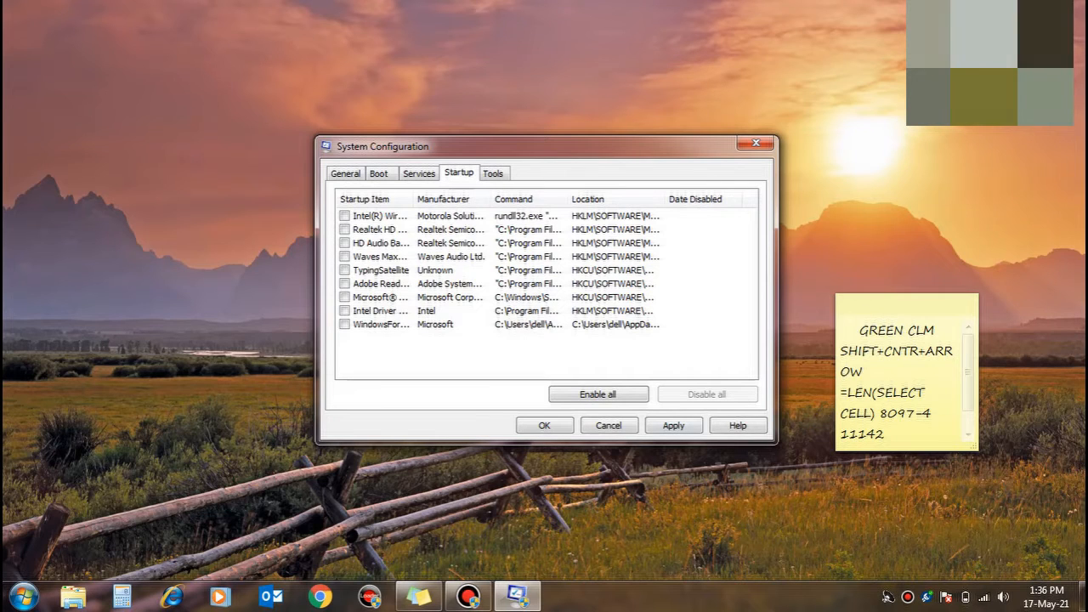
click(673, 425)
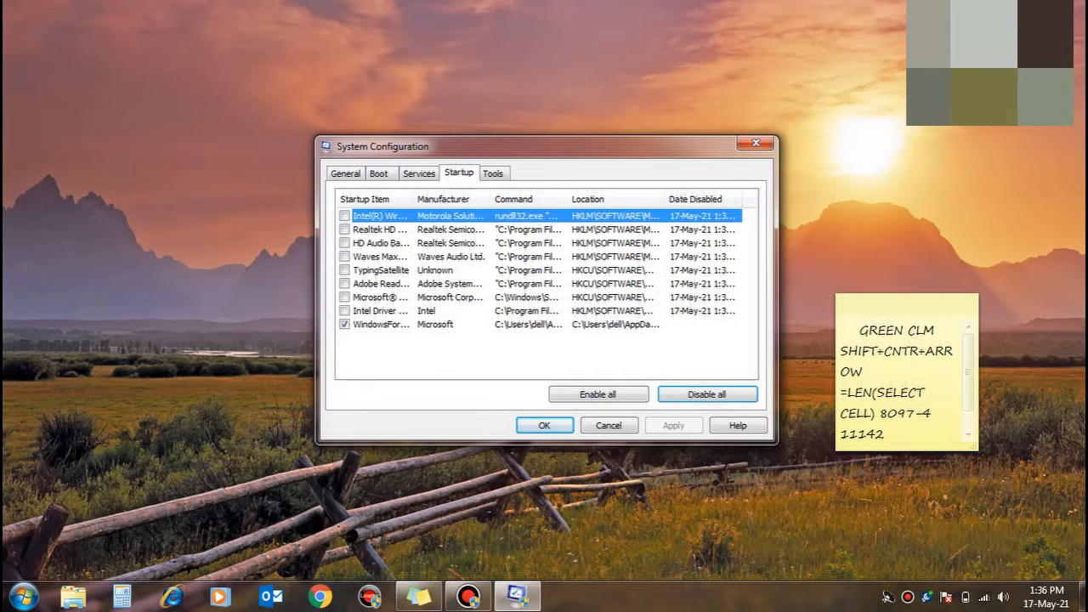
key(Return)
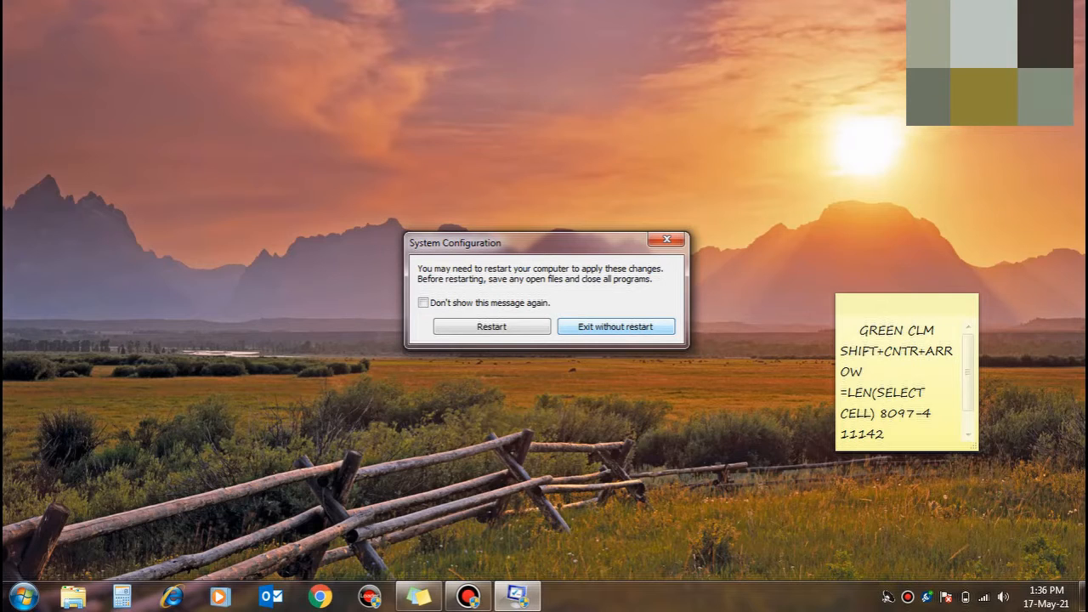
key(Return)
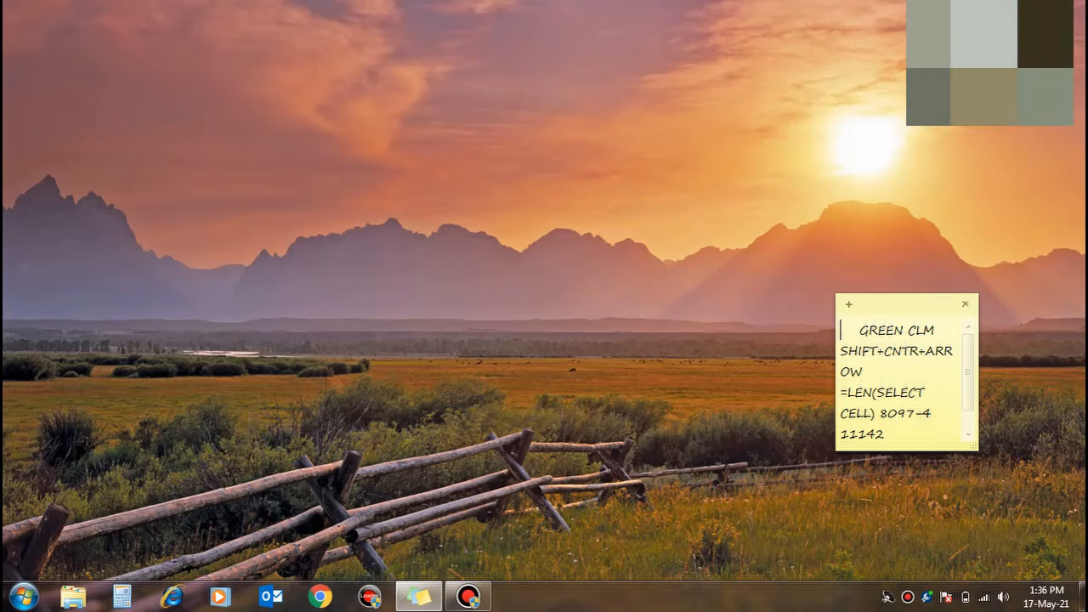
- Open Control Panel in a maximized window and show the list of installed programs that can be uninstalled
click(23, 597)
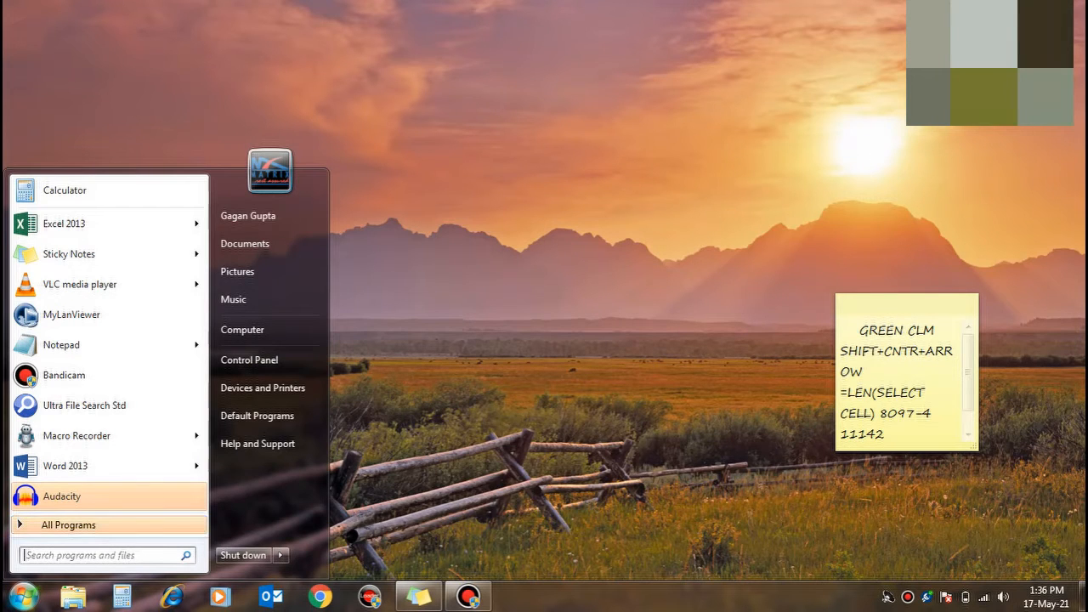
click(249, 359)
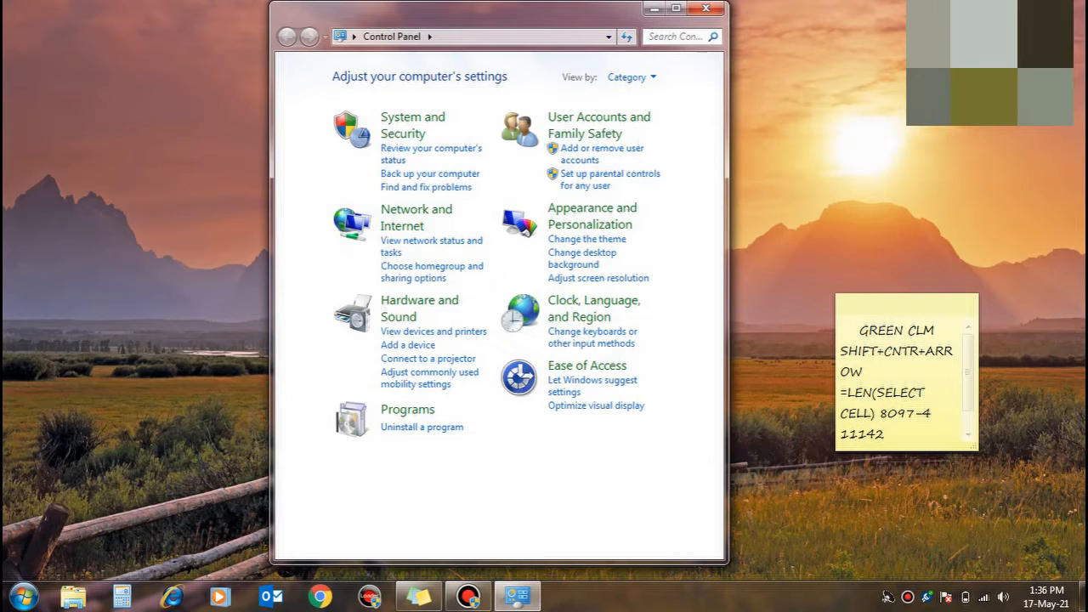
click(675, 7)
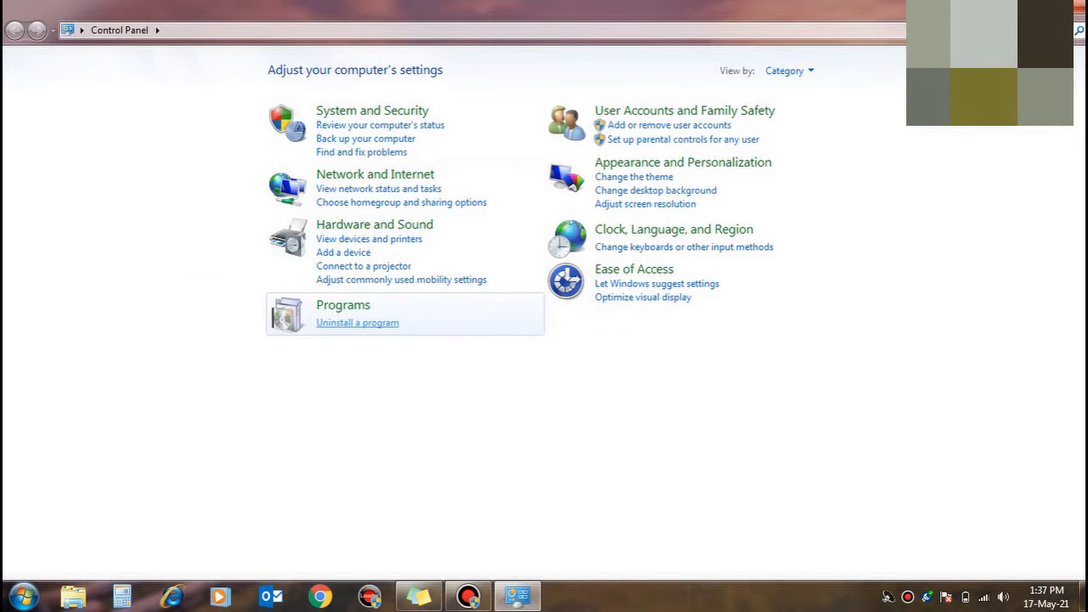
click(357, 323)
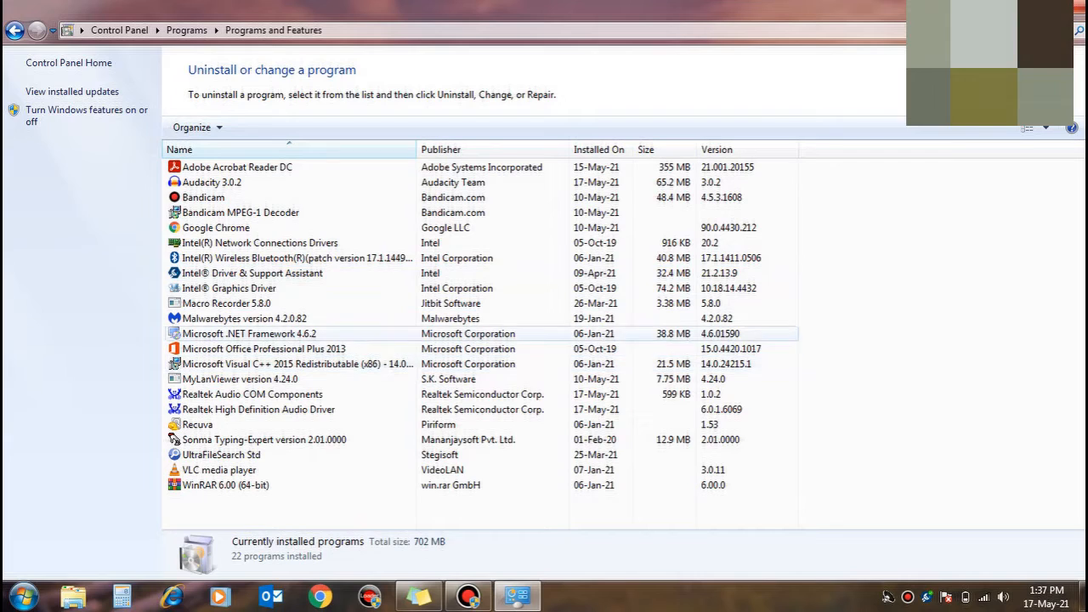
- Uninstall UltraFileSearch Std, finishing its removal wizard, and sort the remaining installed programs by size before closing the list
click(241, 379)
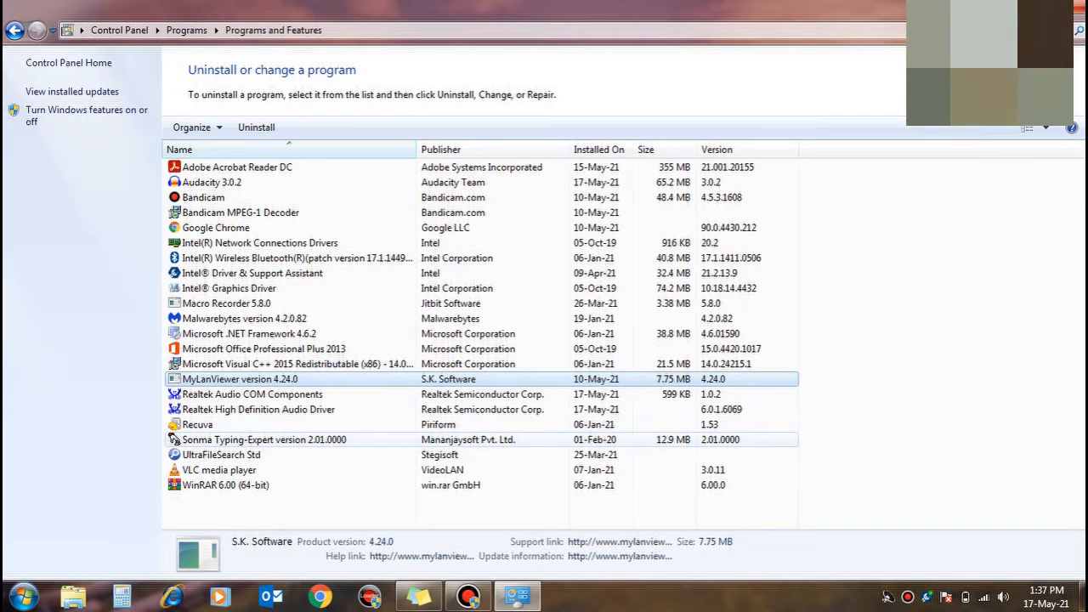
click(222, 455)
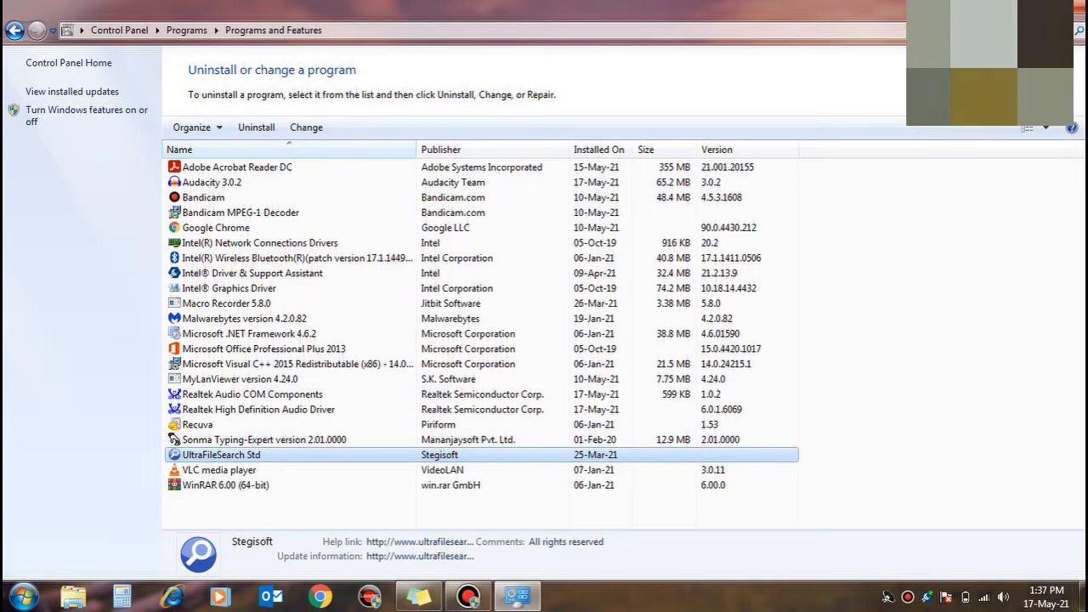
click(256, 127)
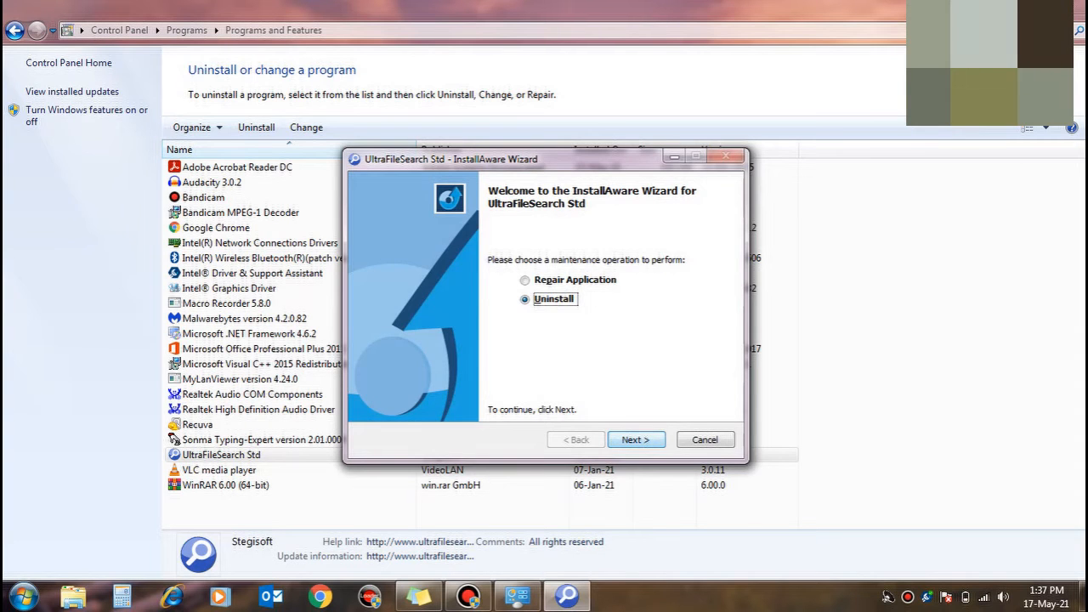
click(635, 439)
click(635, 439)
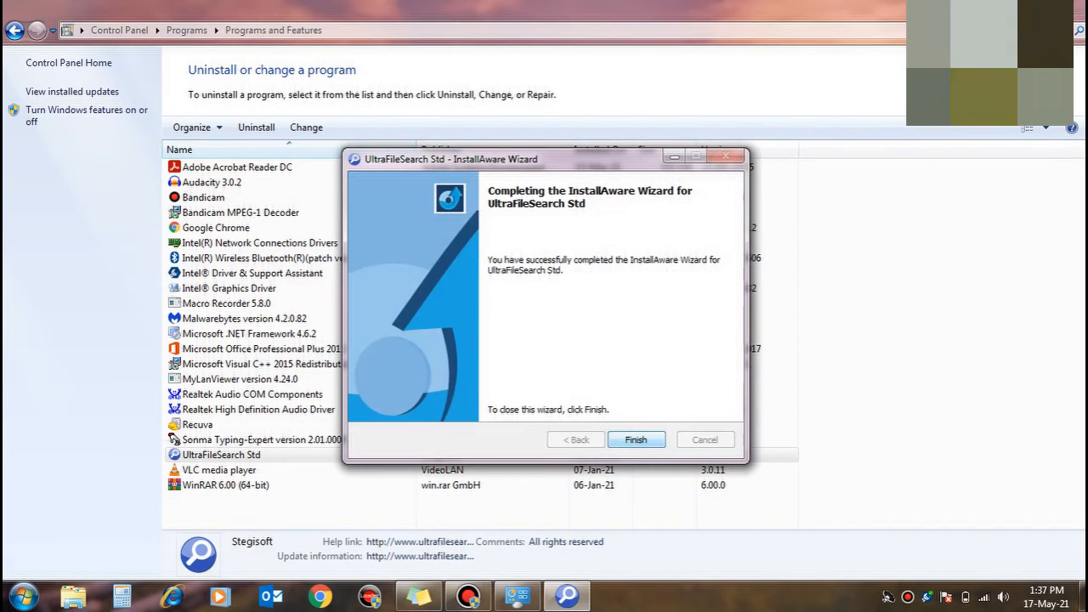
key(Return)
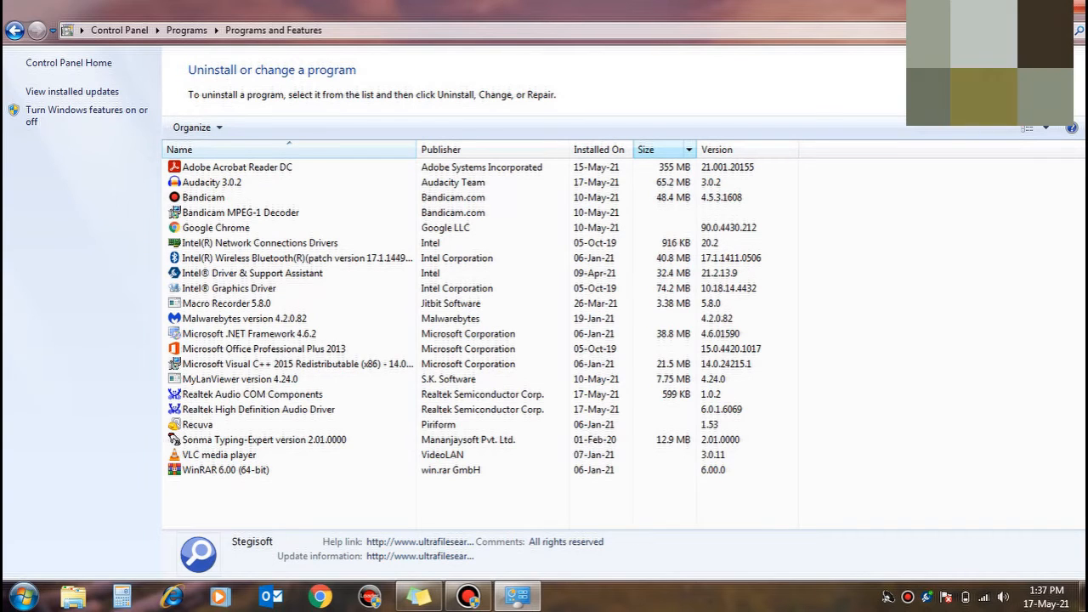
click(650, 148)
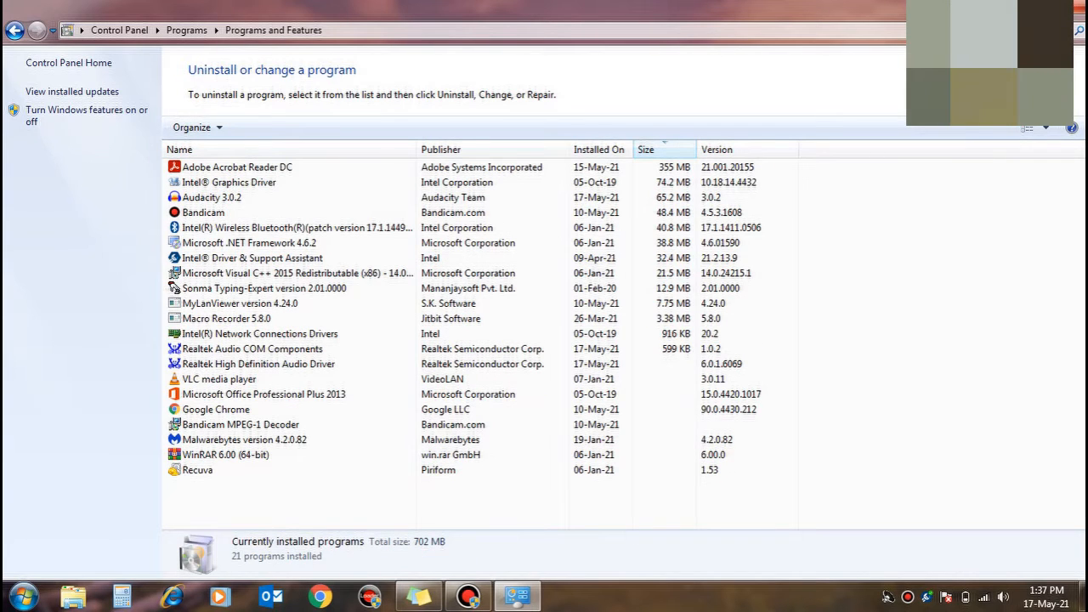
click(1068, 7)
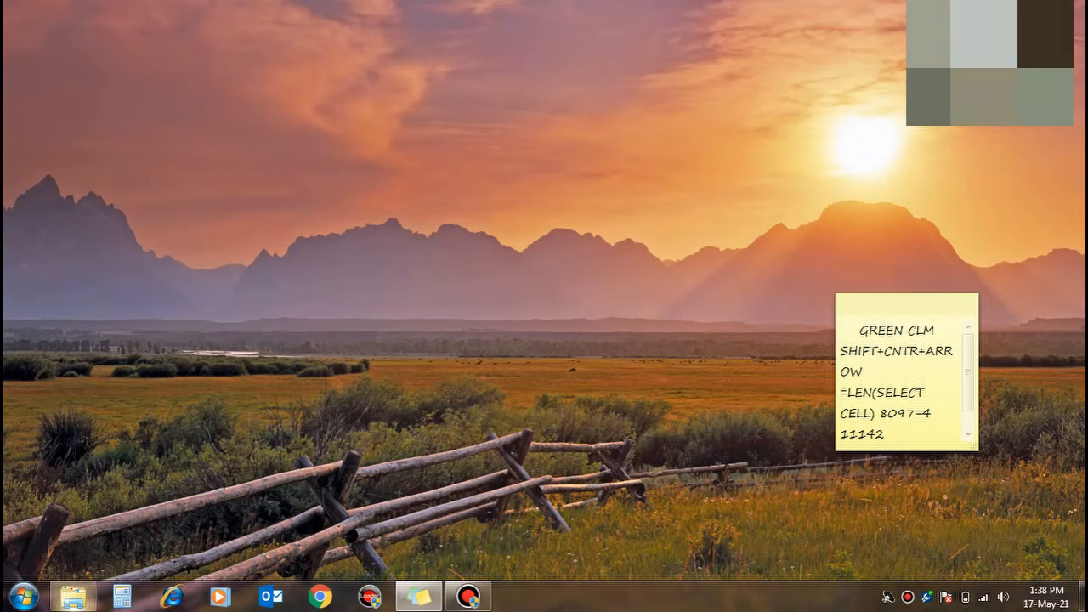
- Switch to Windows Explorer and open the properties of Local Disk (C:) at its error-checking, defragmentation and backup tools
click(73, 597)
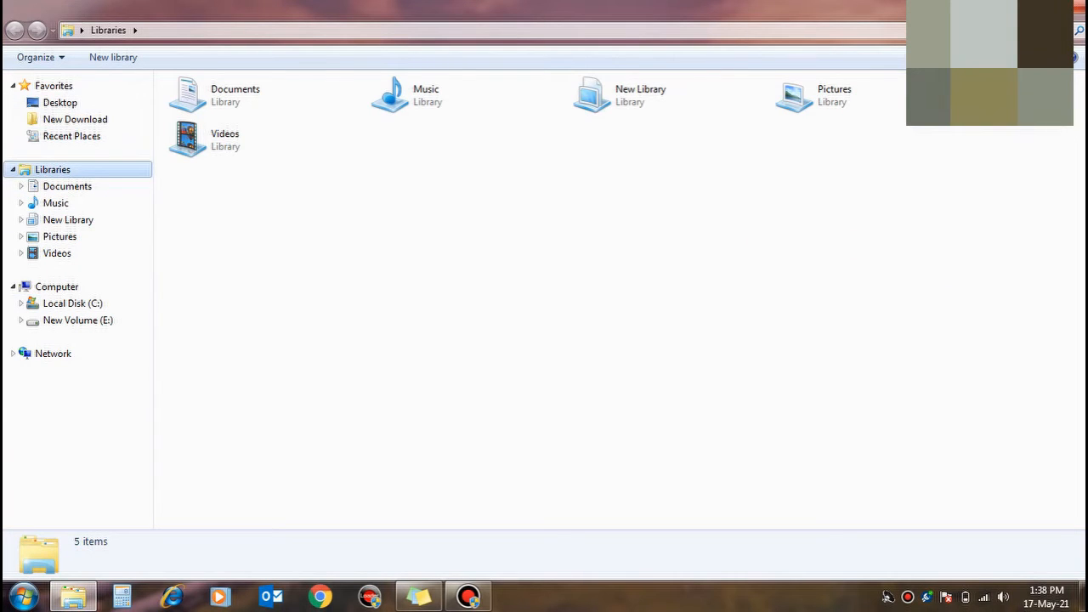
click(56, 286)
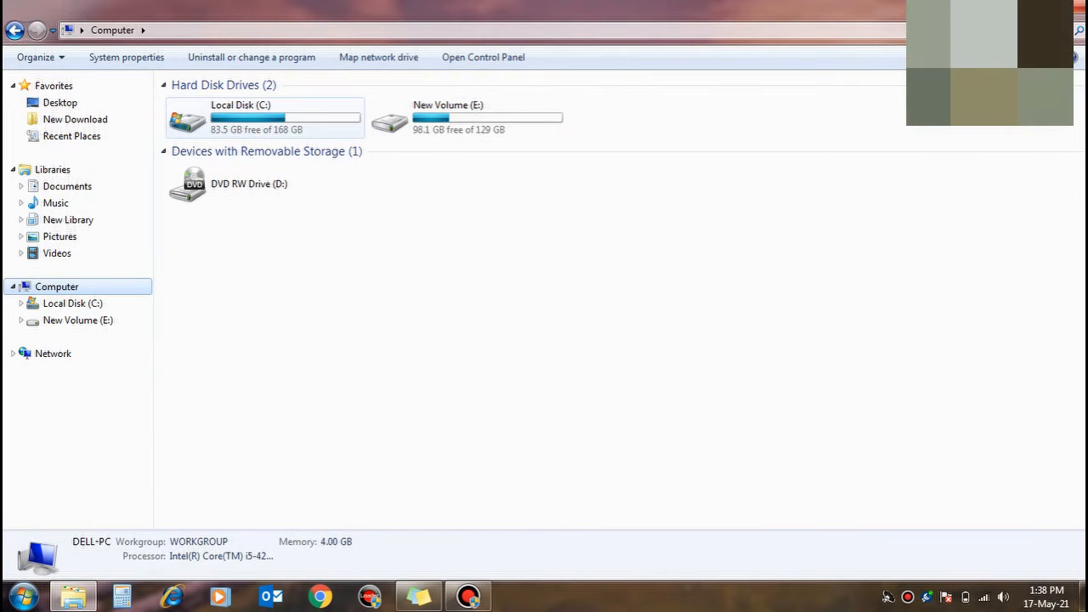
click(241, 116)
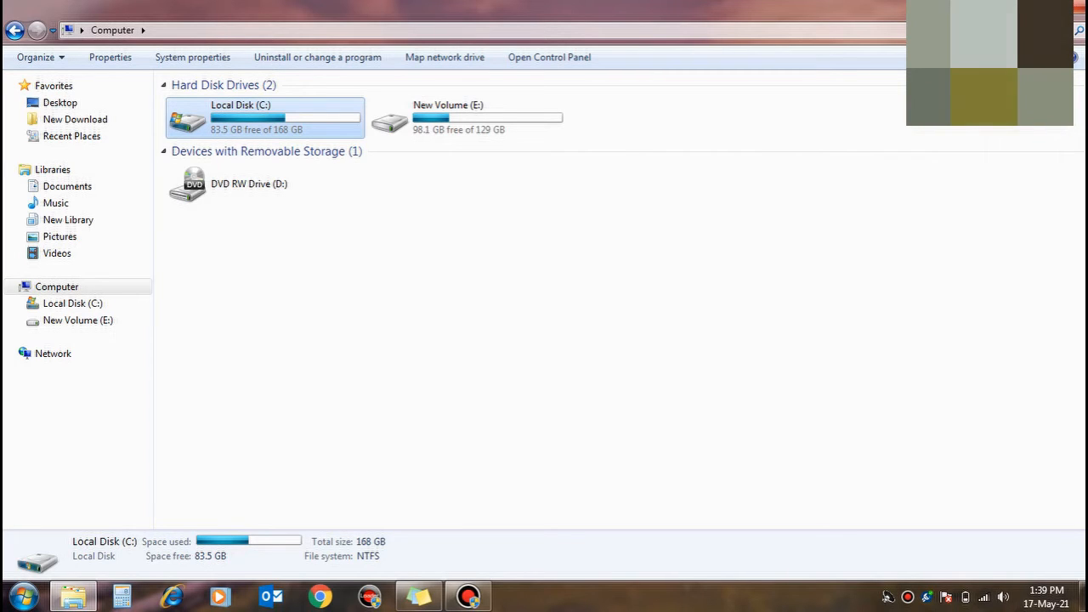
right_click(301, 118)
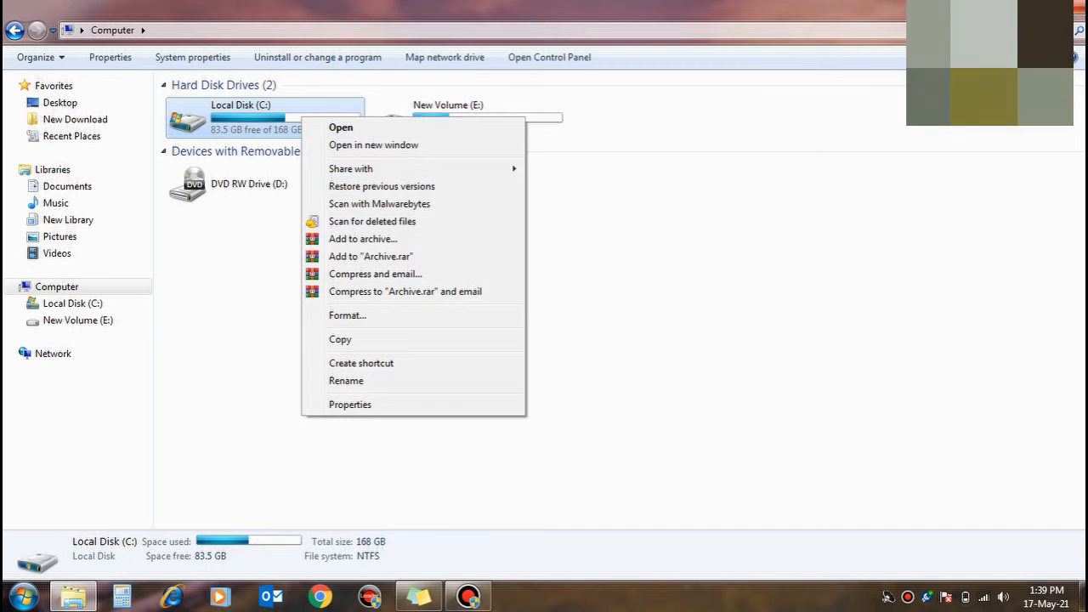
click(350, 404)
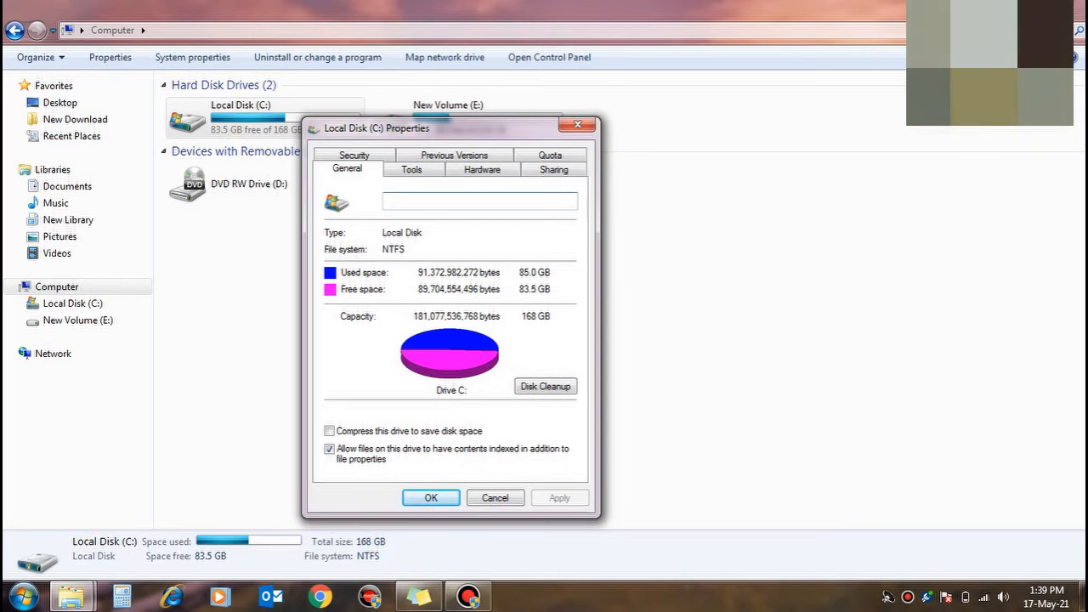
click(411, 169)
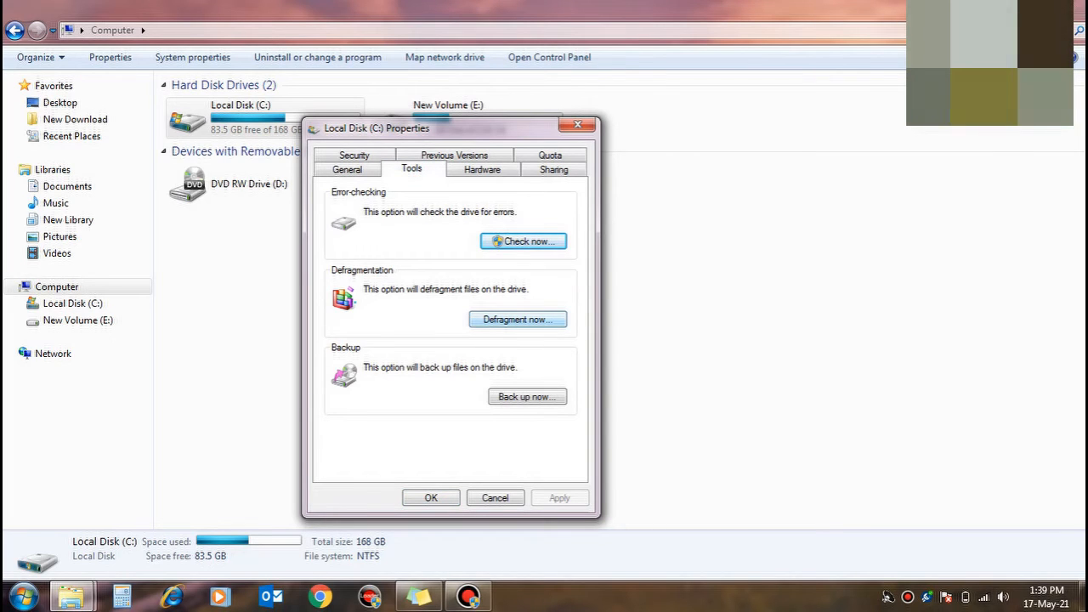
- Start defragmenting drive C: with Disk Defragmenter and close the defragmenter and drive properties while it runs
click(517, 318)
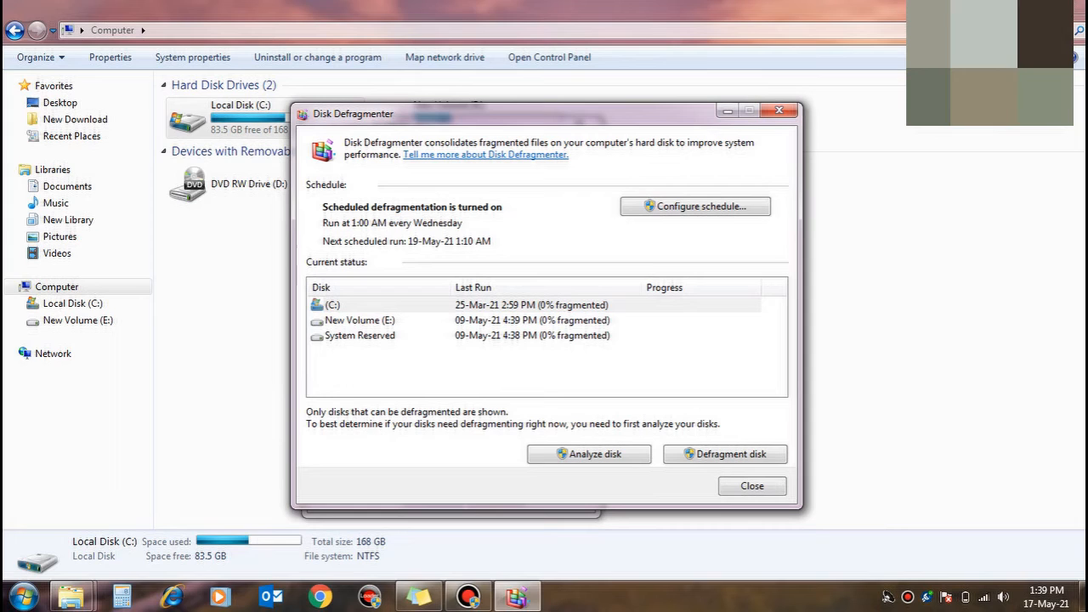
click(361, 321)
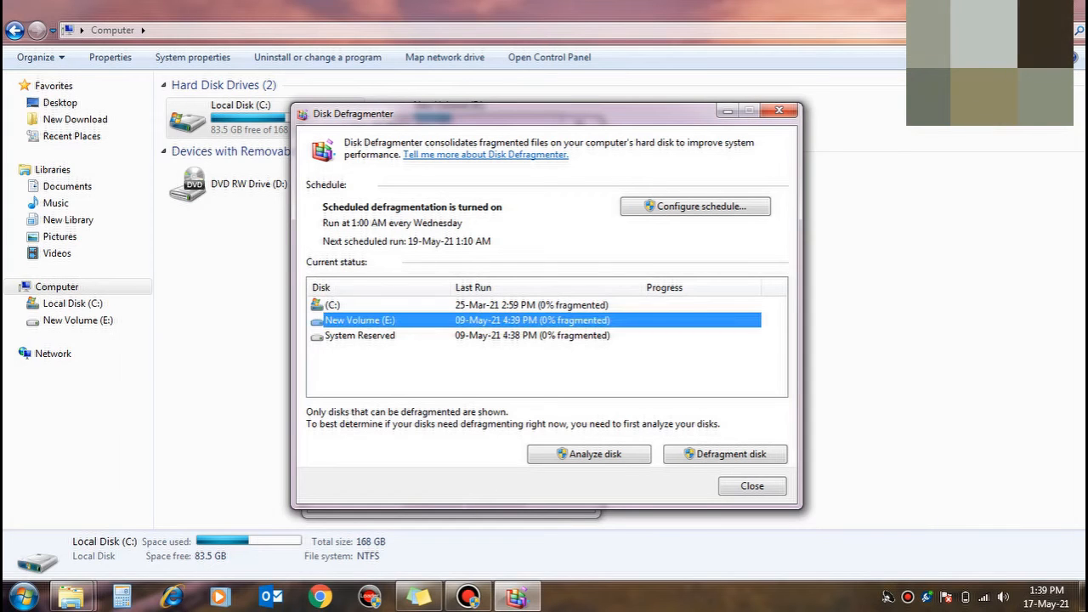
click(333, 305)
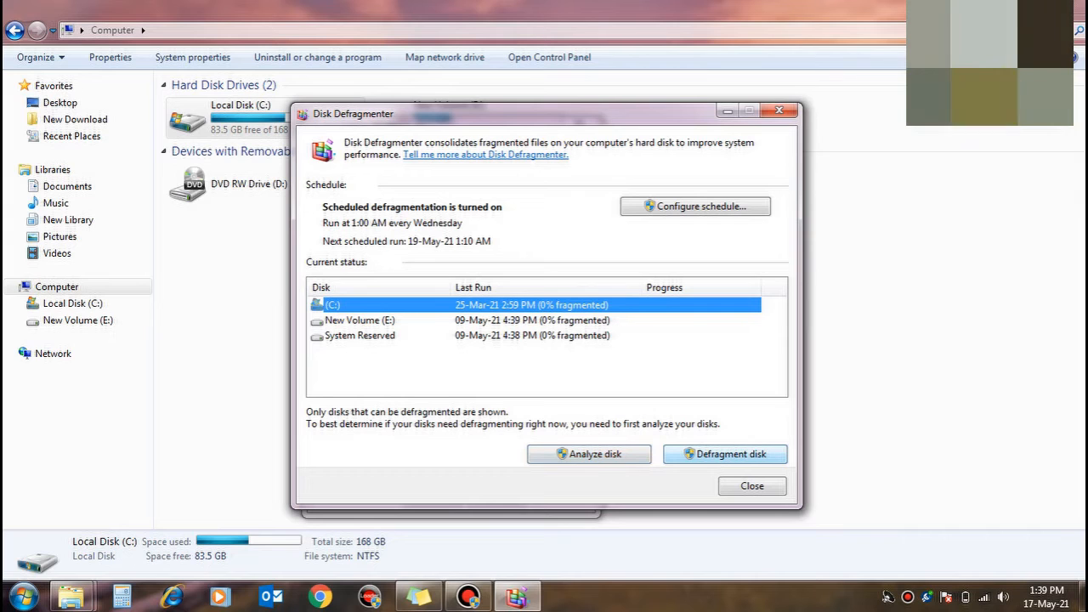
click(725, 453)
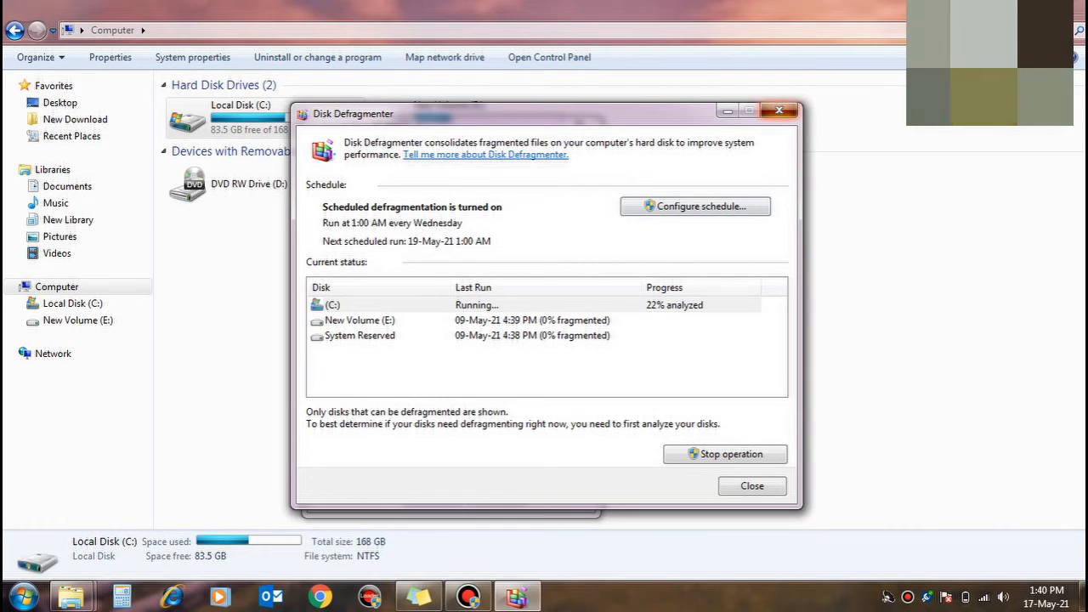
click(779, 111)
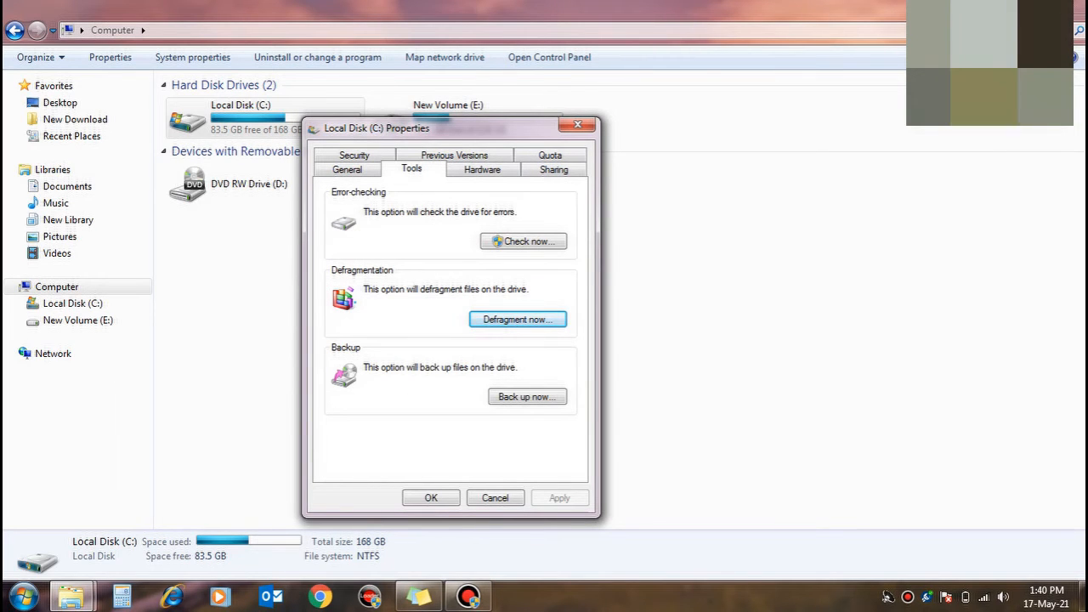
click(577, 125)
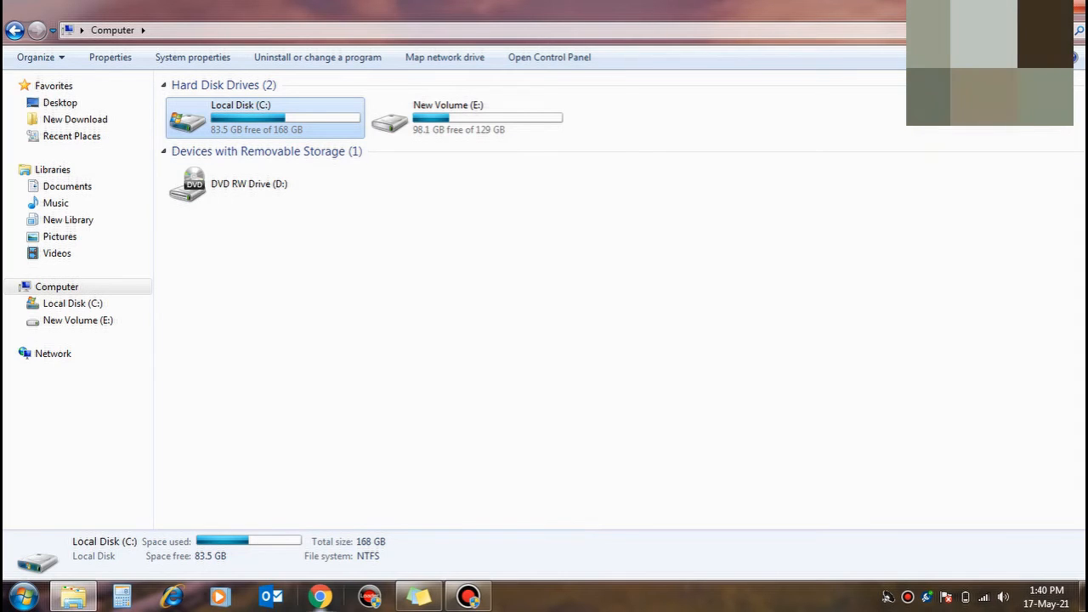
- Start Windows Task Manager and maximize it to examine the CPU and physical memory usage graphs
right_click(611, 597)
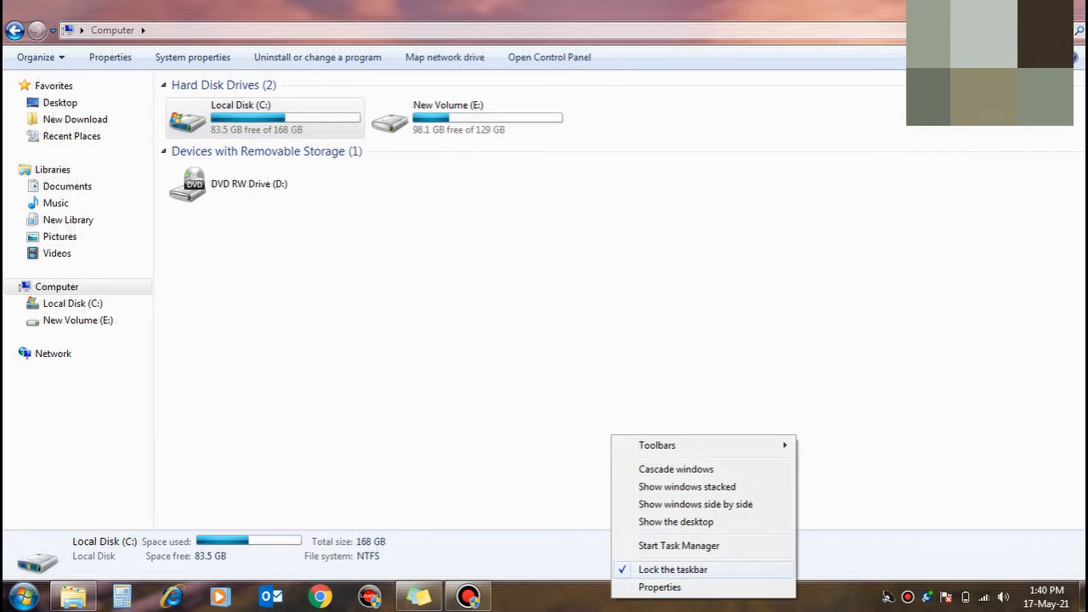
click(678, 544)
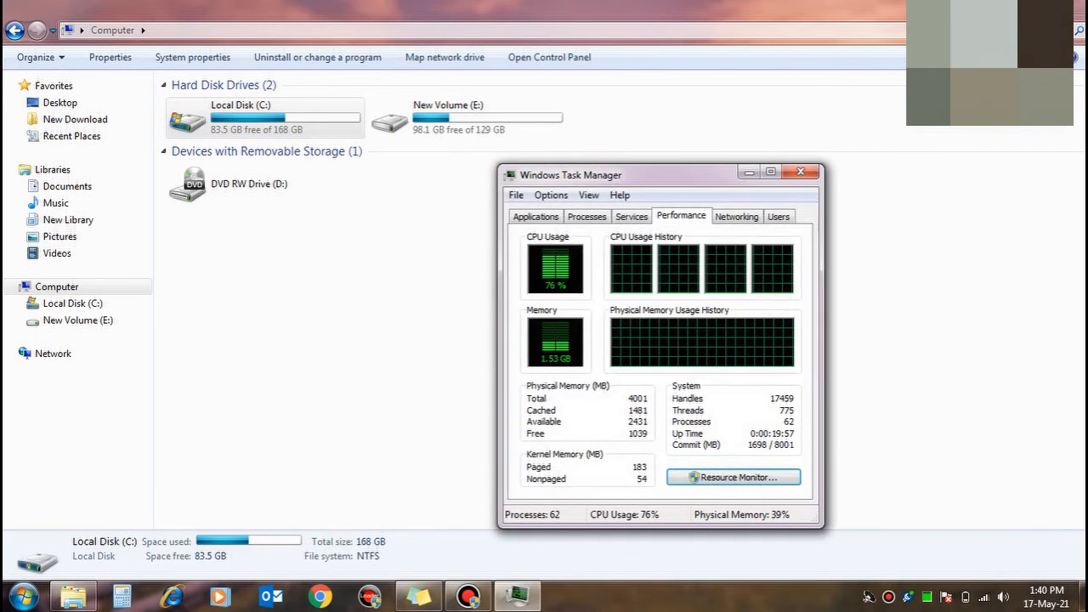
click(770, 172)
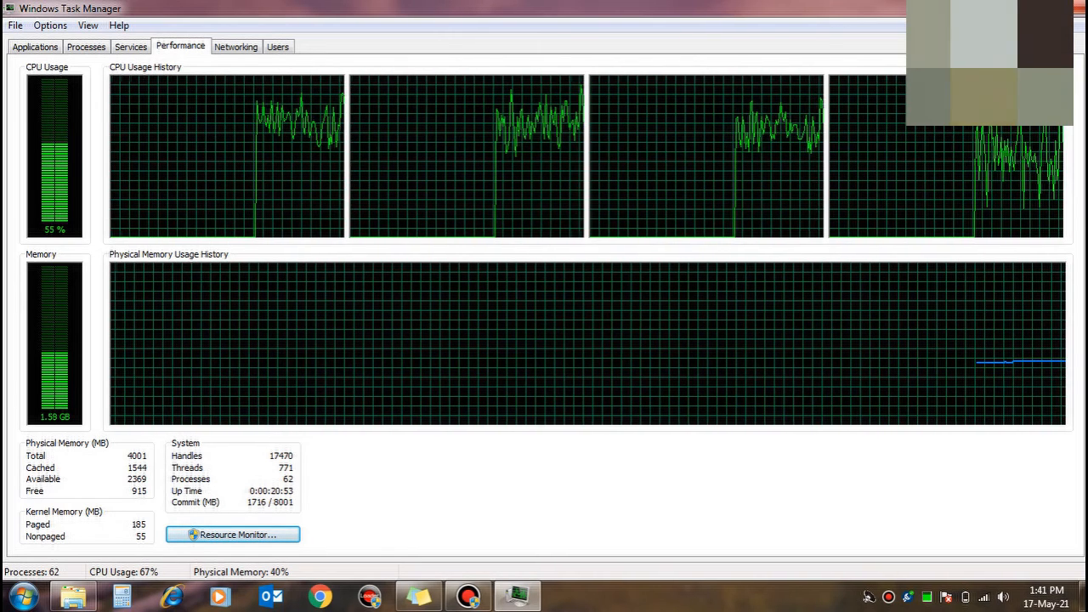
- Open Resource Monitor and examine the CPU, memory and disk activity of the running processes, dismissing the low-battery warning
click(233, 534)
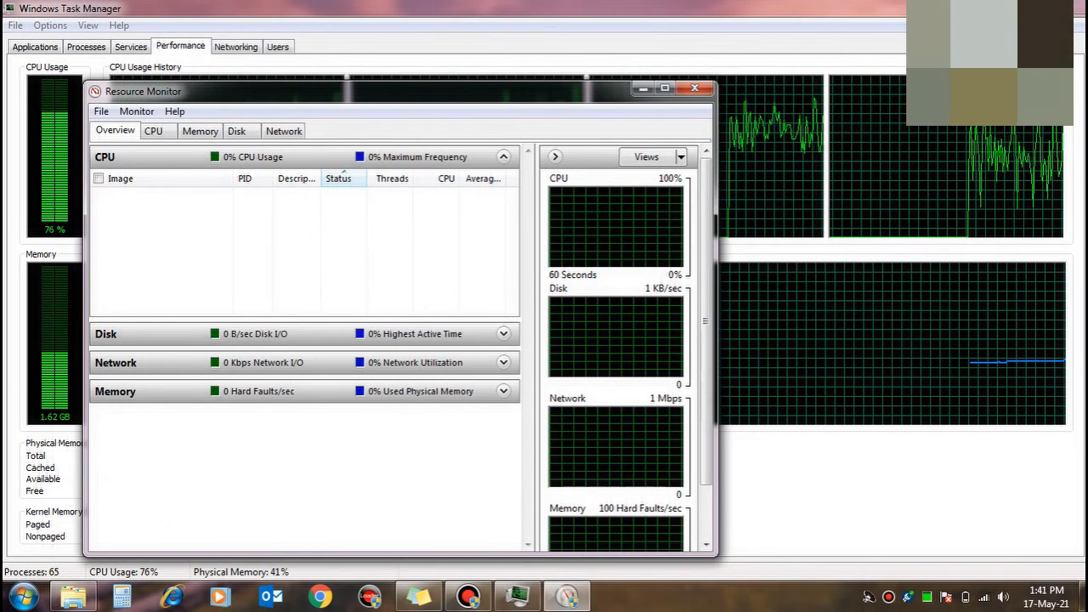
click(503, 334)
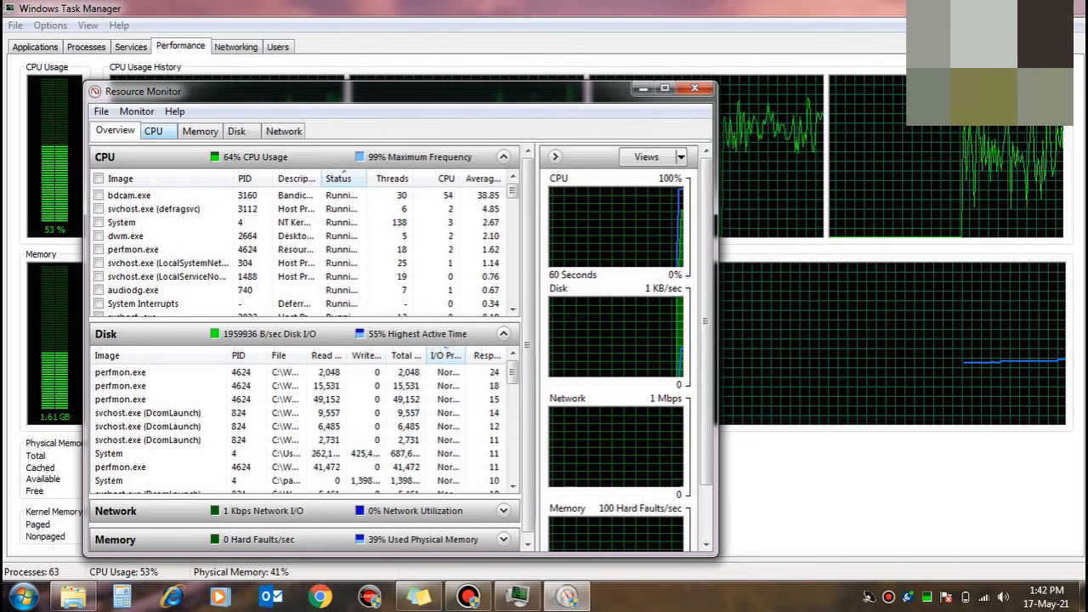
click(153, 131)
click(200, 131)
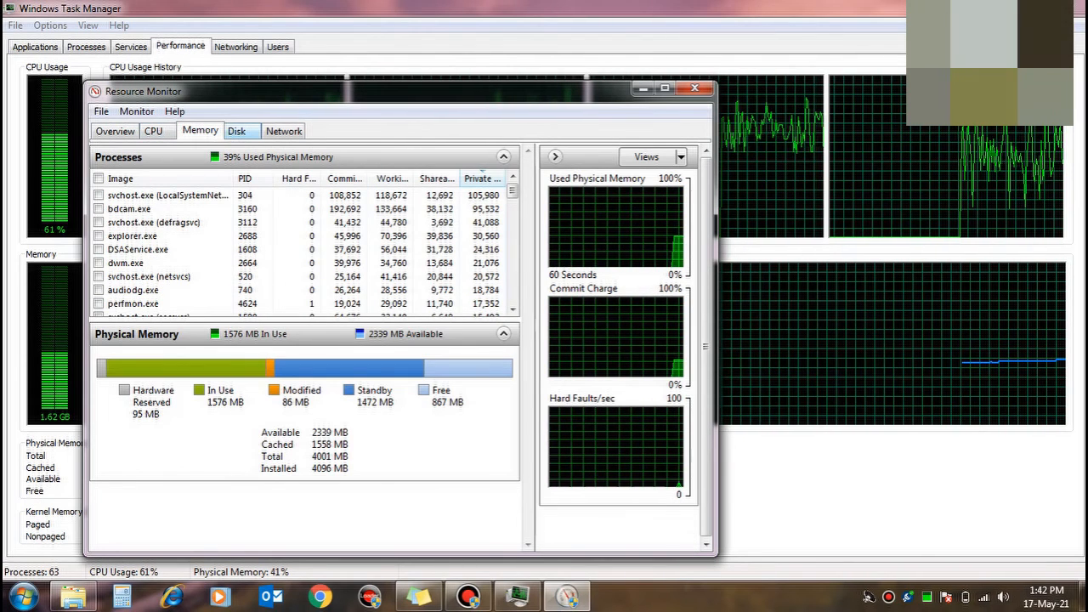
click(236, 131)
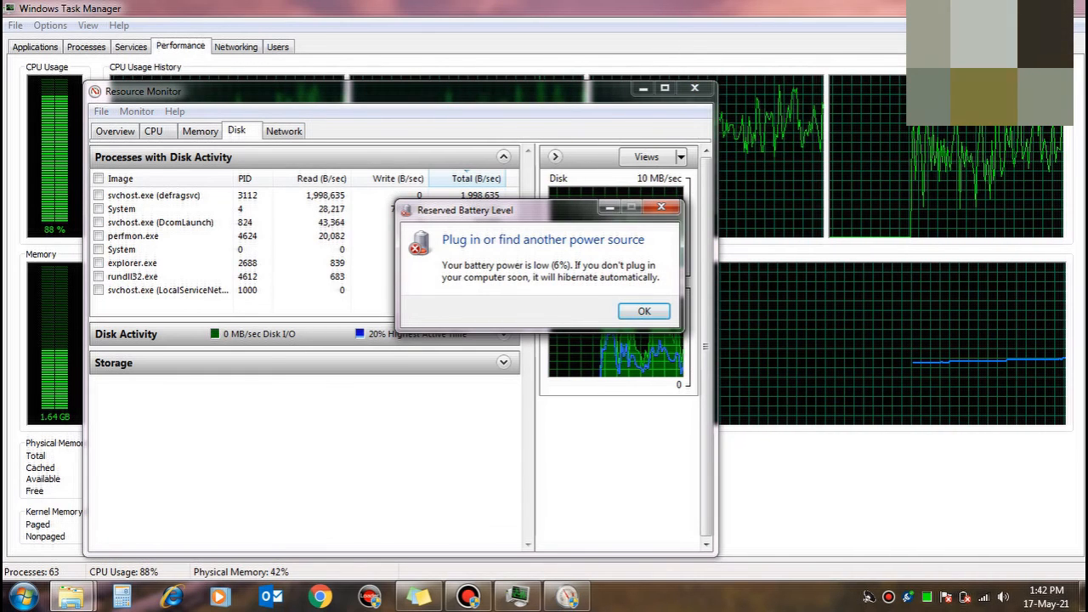
click(644, 311)
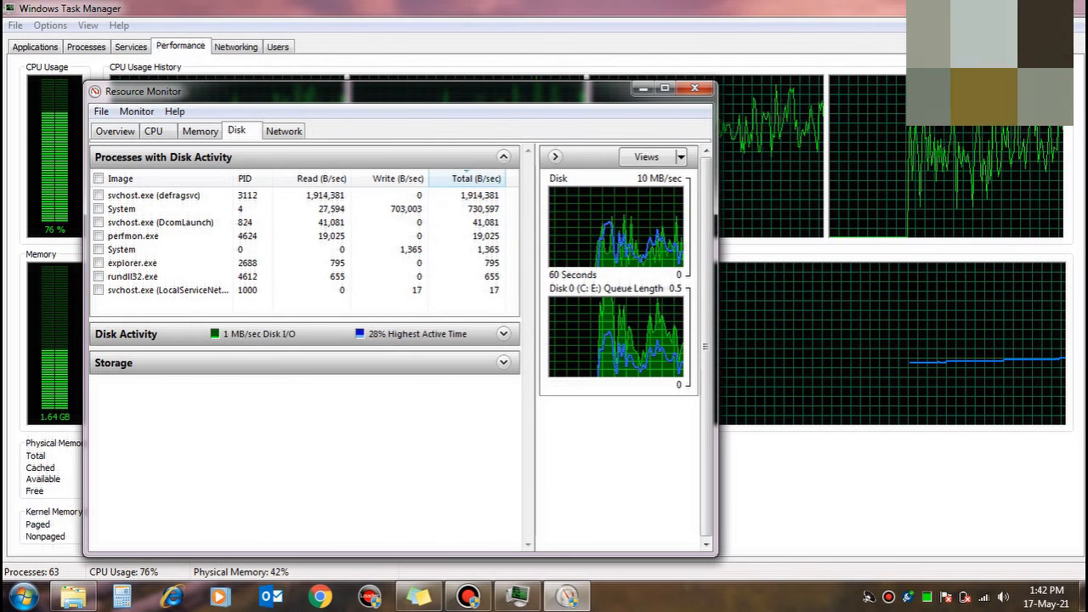